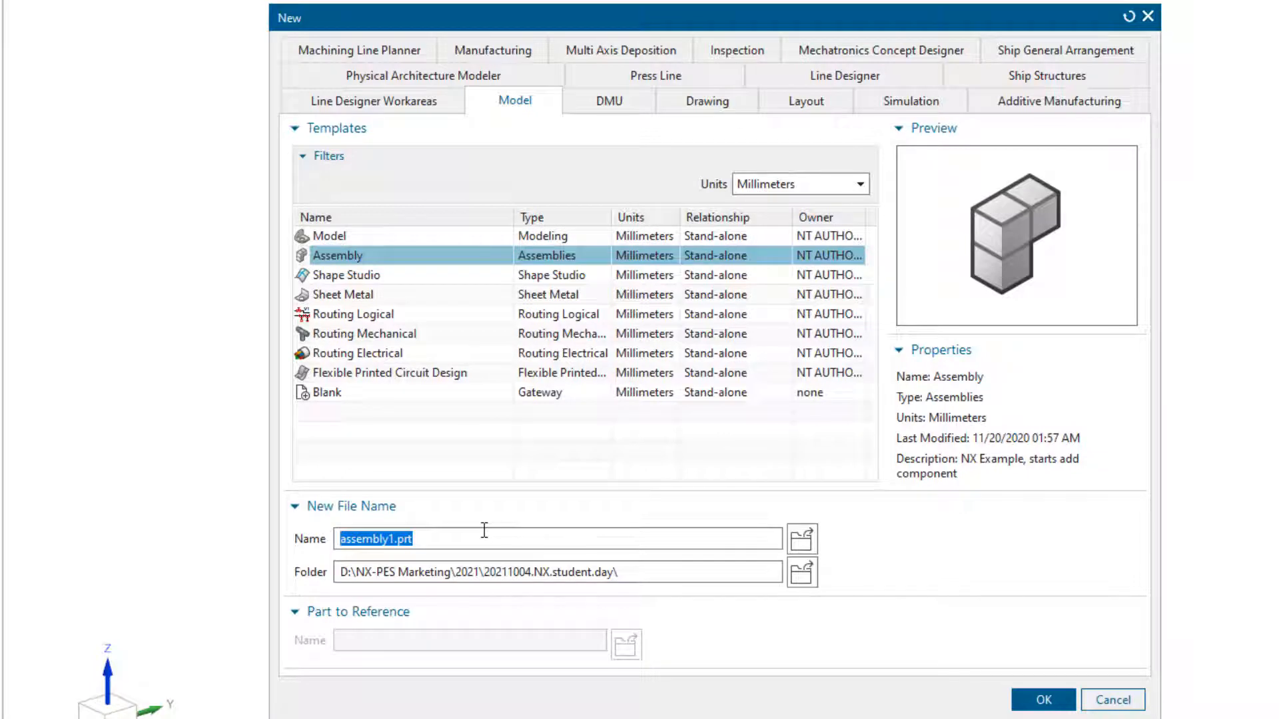
# Create a new millimetre assembly file named "sample assembly 5" from the Assembly template.
pyautogui.write('sample')
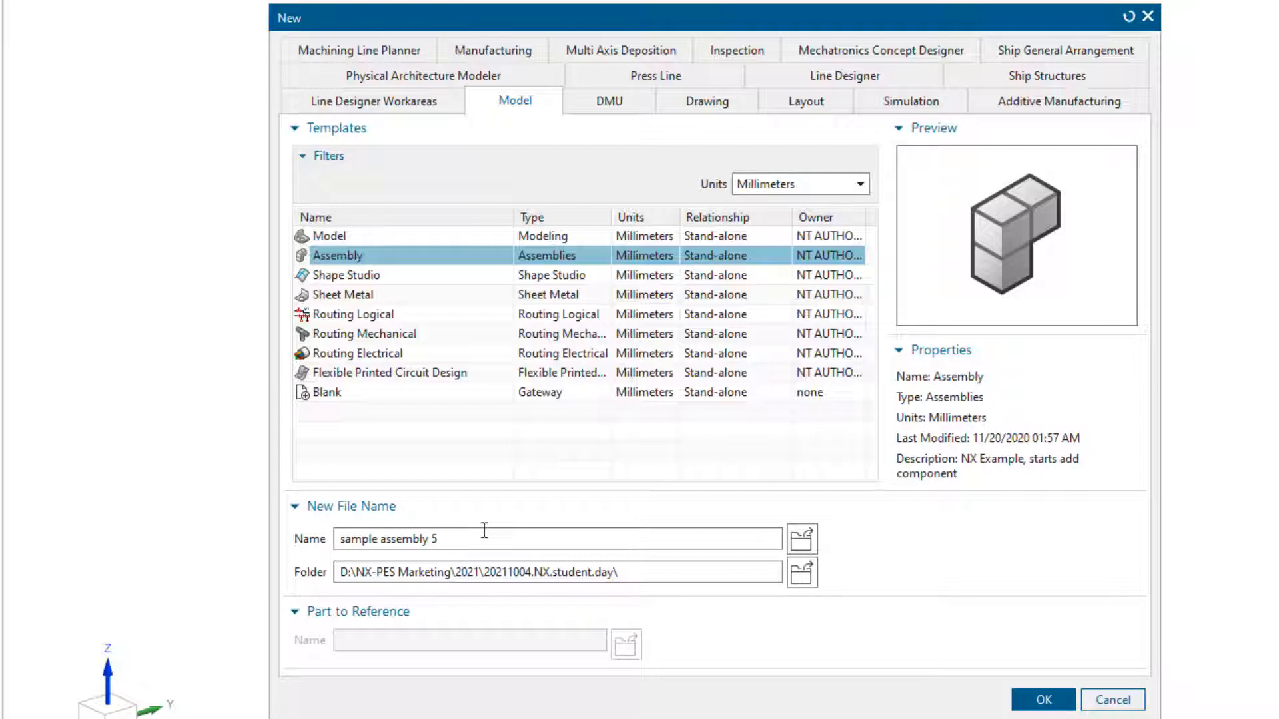
pyautogui.press('Return')
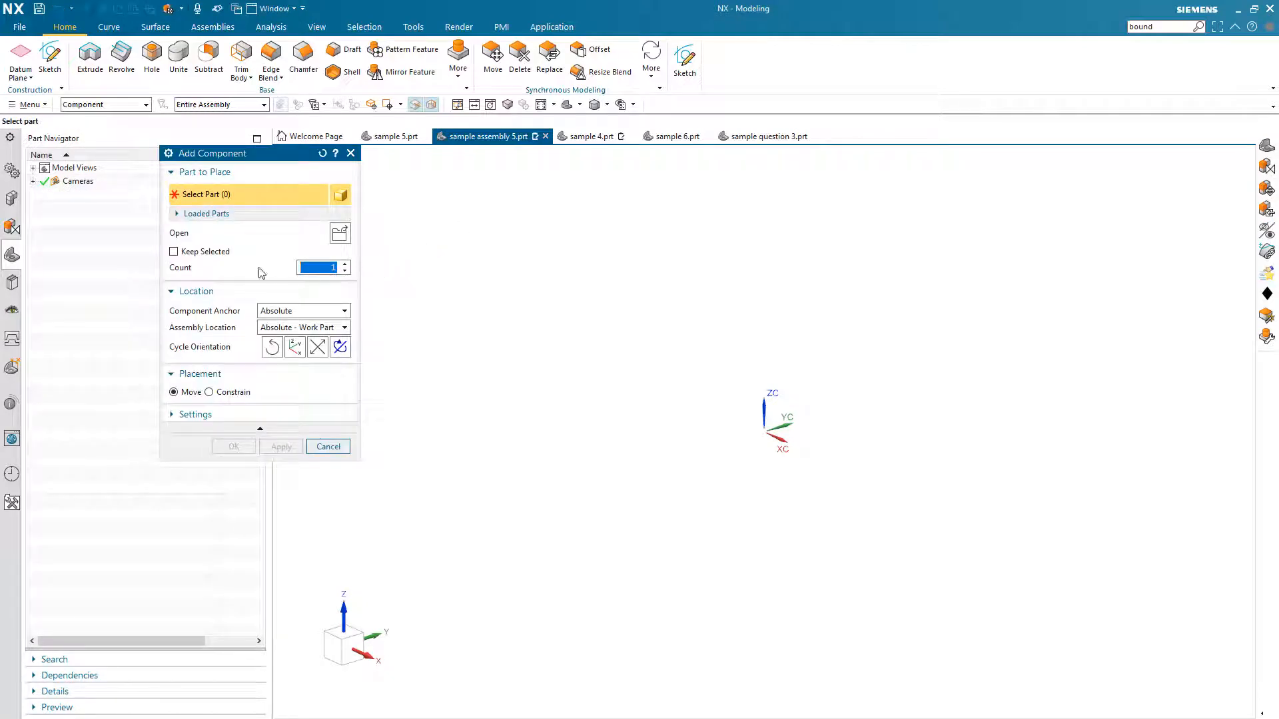
# Add sample 6.prt as the first component at the absolute work part location and create a Fix constraint for it.
pyautogui.click(342, 233)
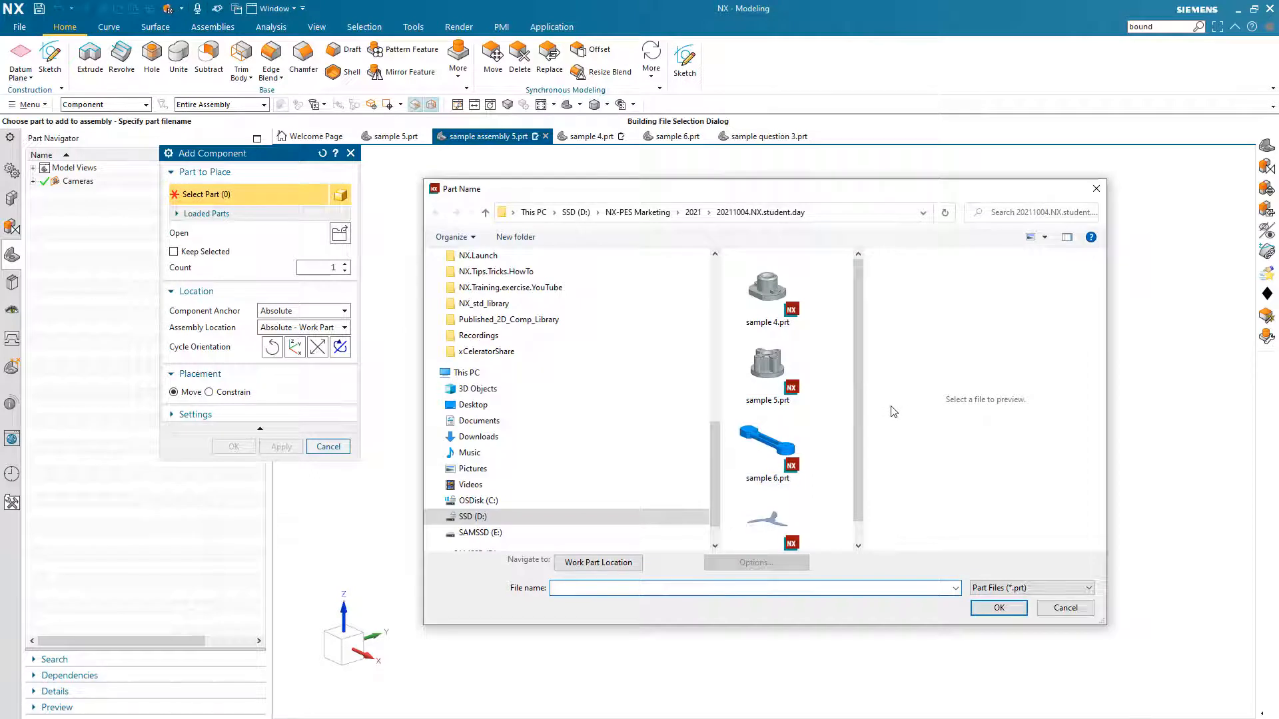
pyautogui.click(792, 446)
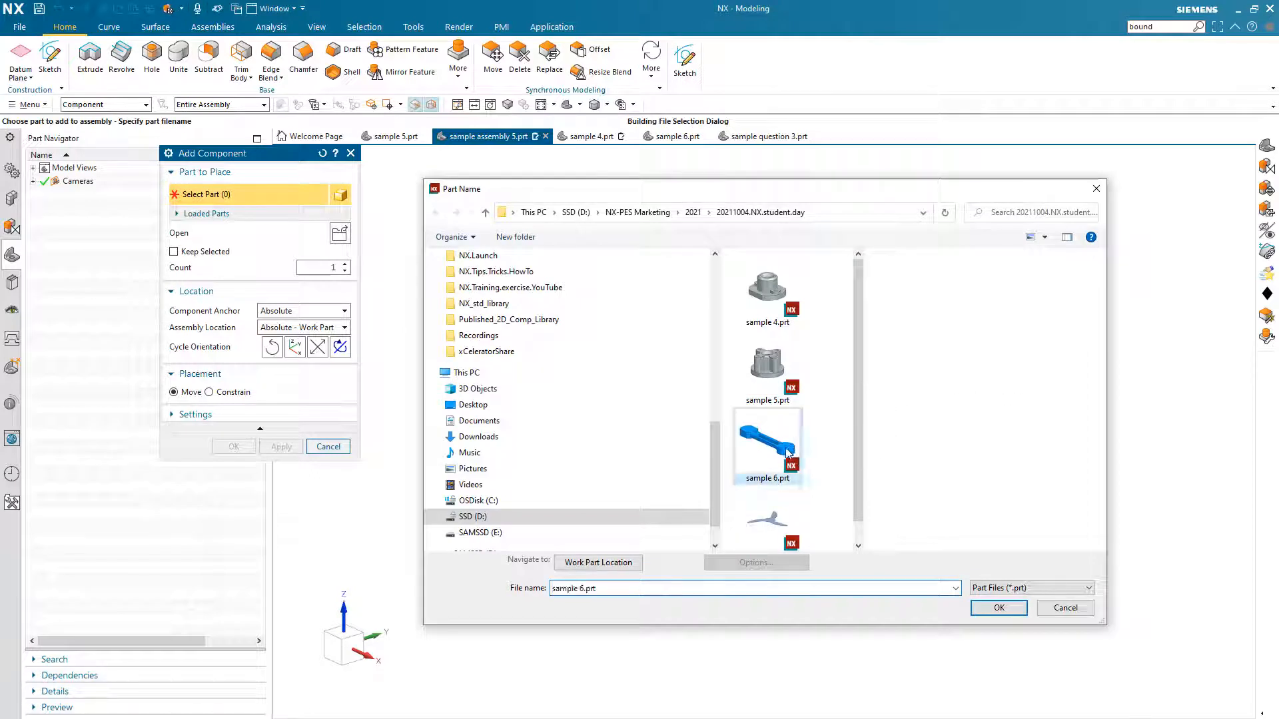
pyautogui.click(1000, 609)
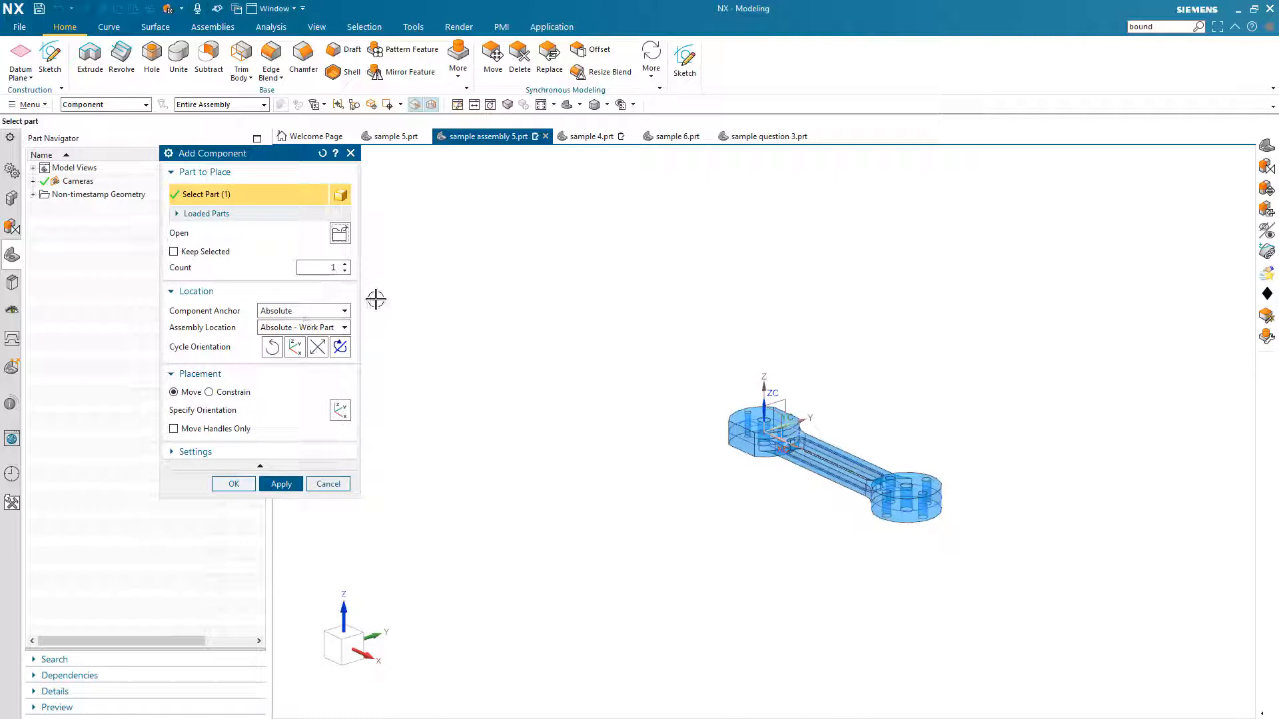
pyautogui.click(280, 485)
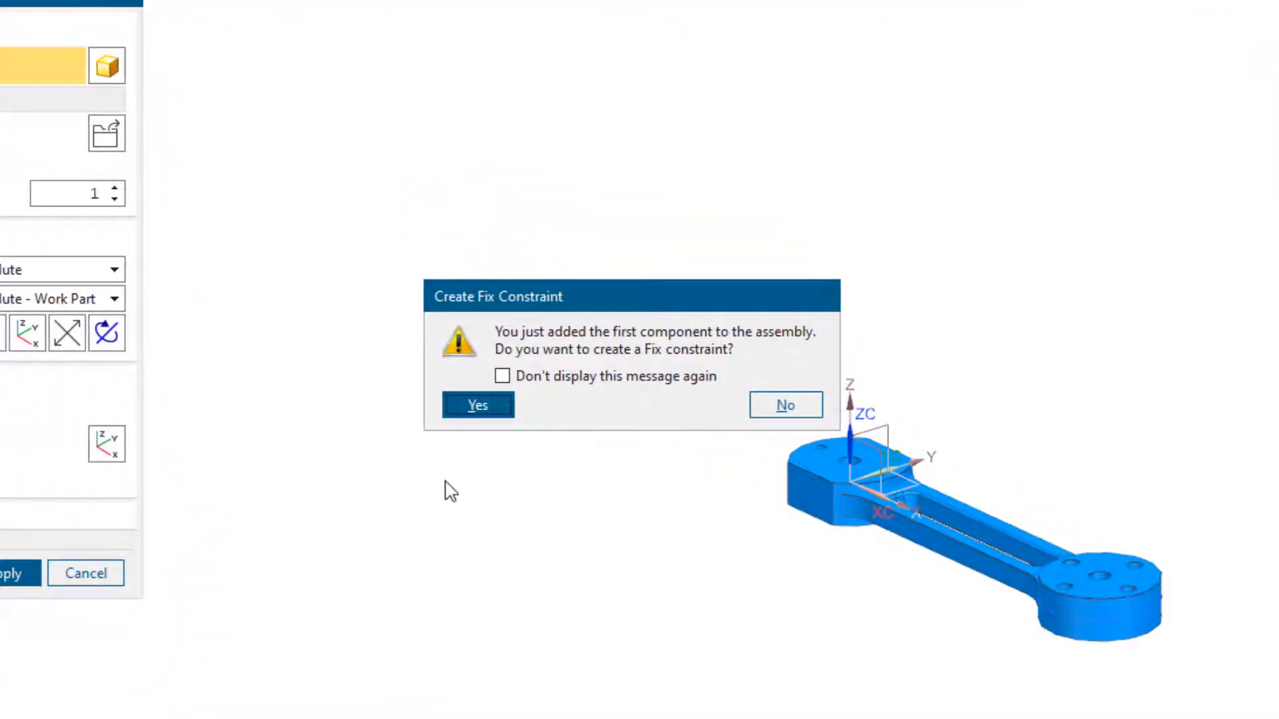
pyautogui.click(478, 407)
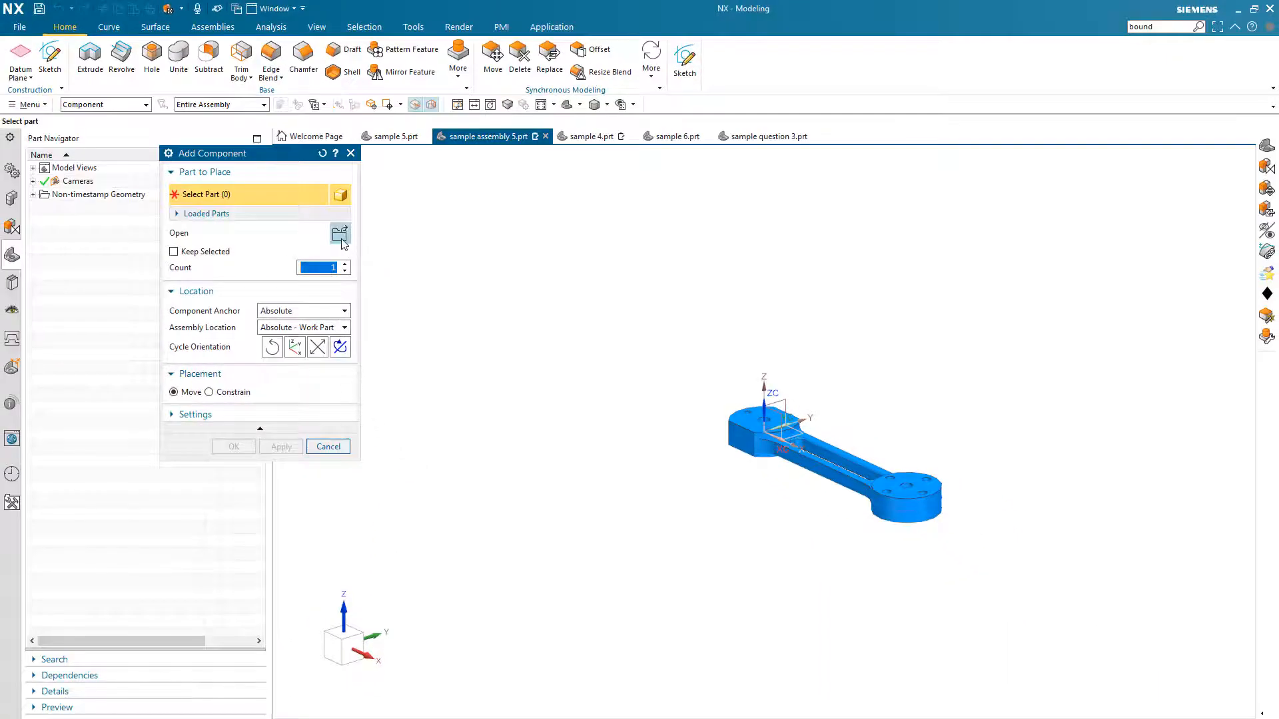
# Add sample 4.prt with Snap as the assembly location, placed at about X -181.5, Y -207.8, Z 29.
pyautogui.click(340, 233)
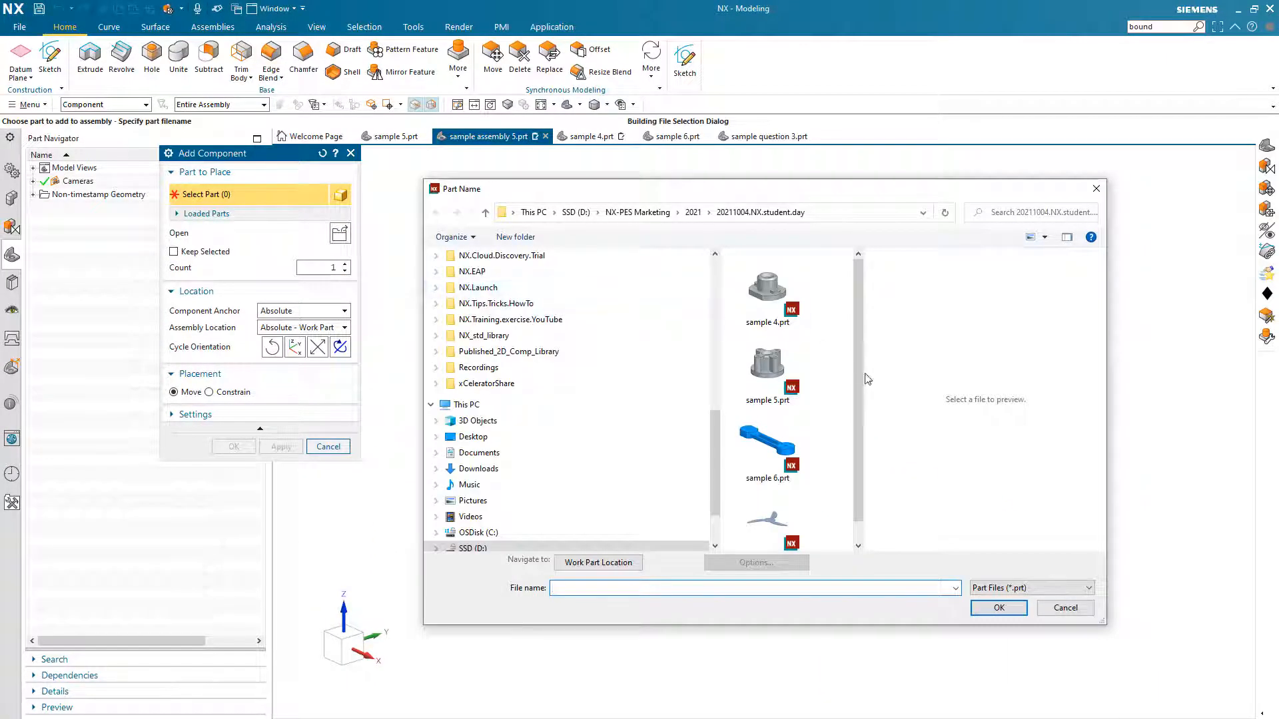
pyautogui.click(773, 287)
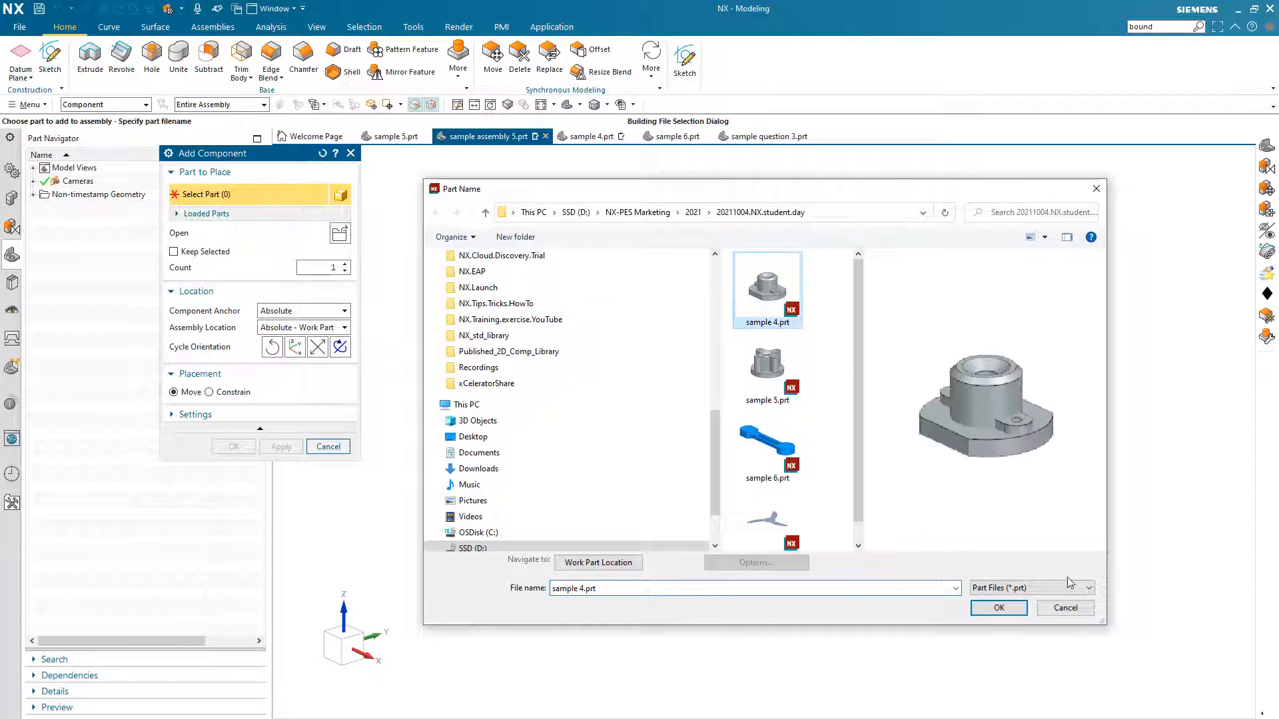
pyautogui.click(1011, 609)
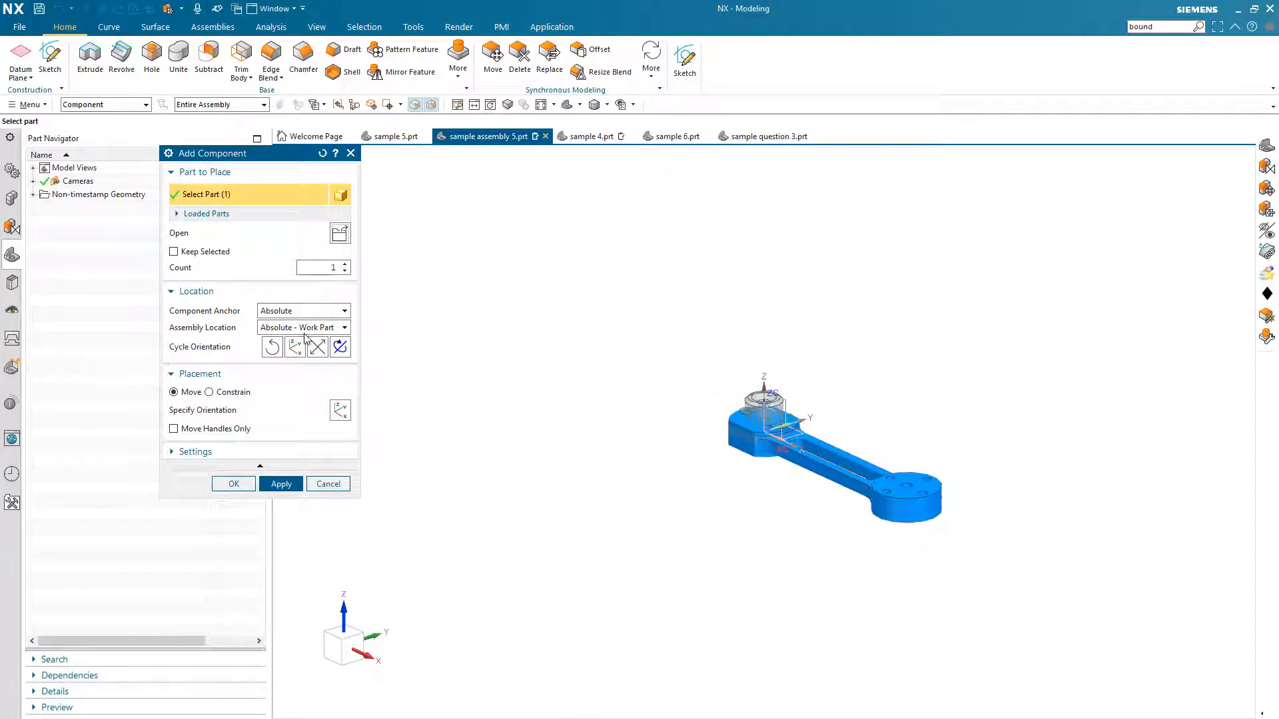
pyautogui.click(300, 310)
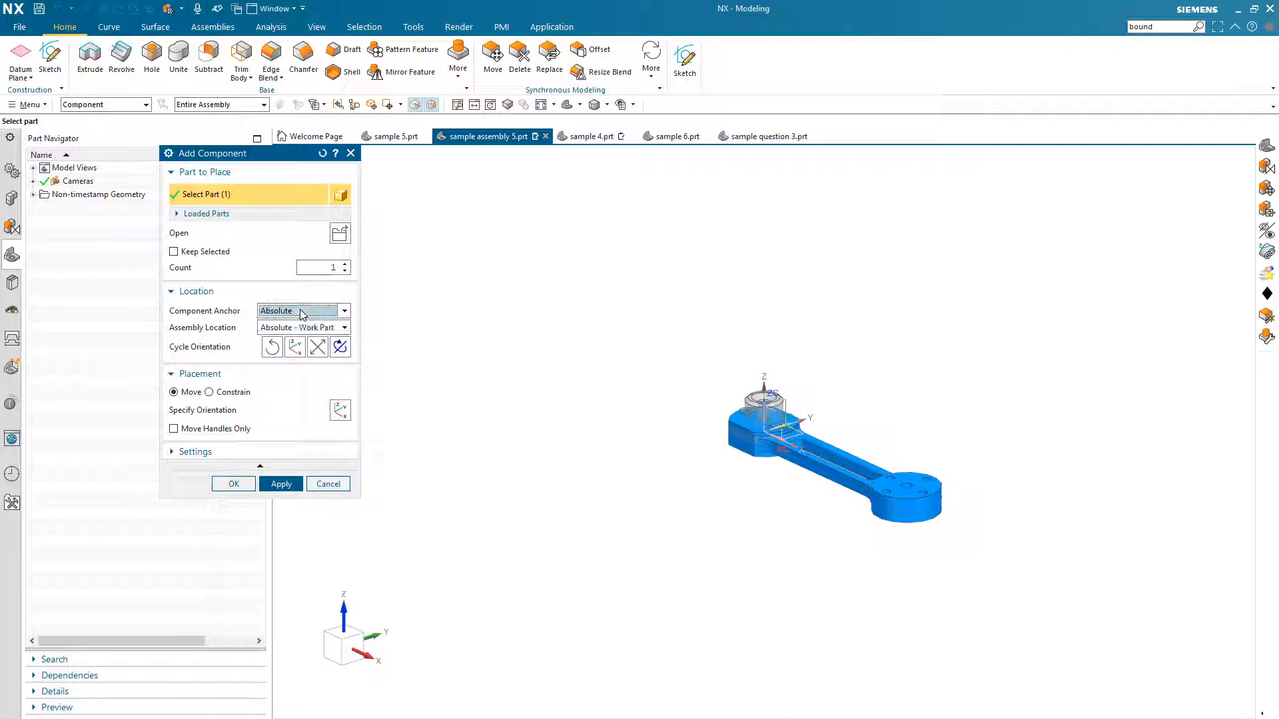
pyautogui.click(306, 328)
pyautogui.click(303, 341)
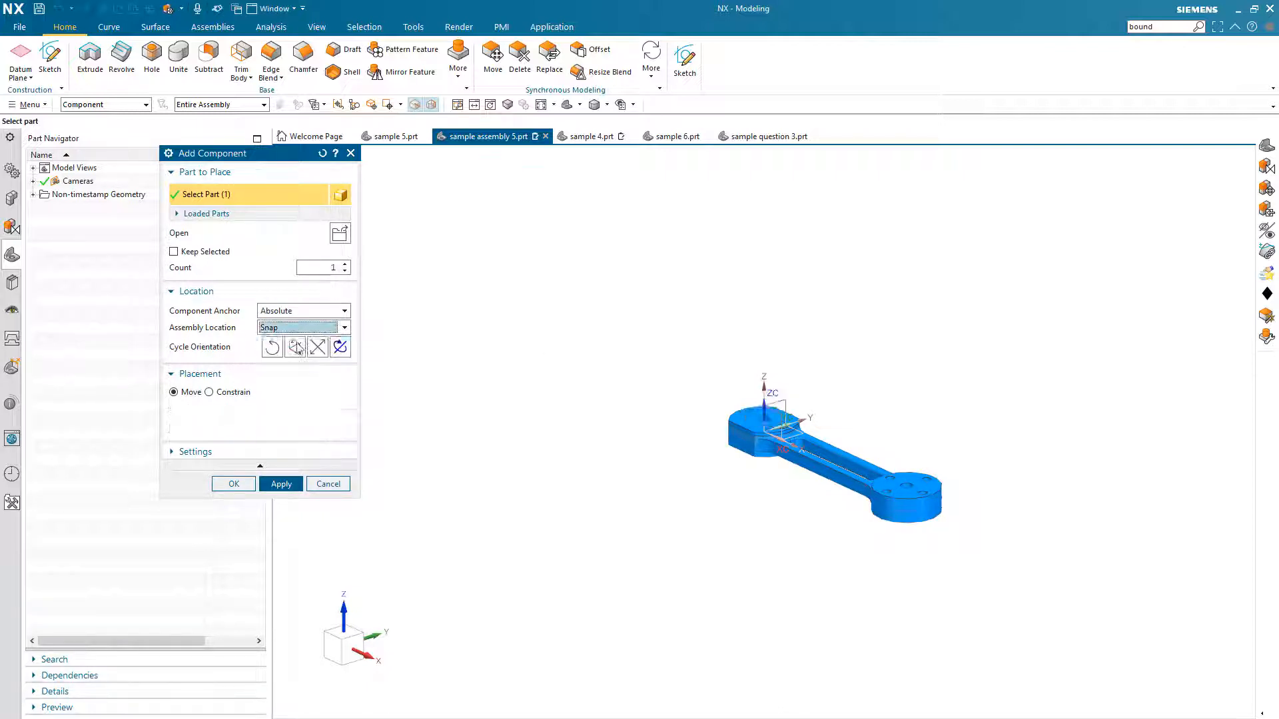
pyautogui.click(585, 431)
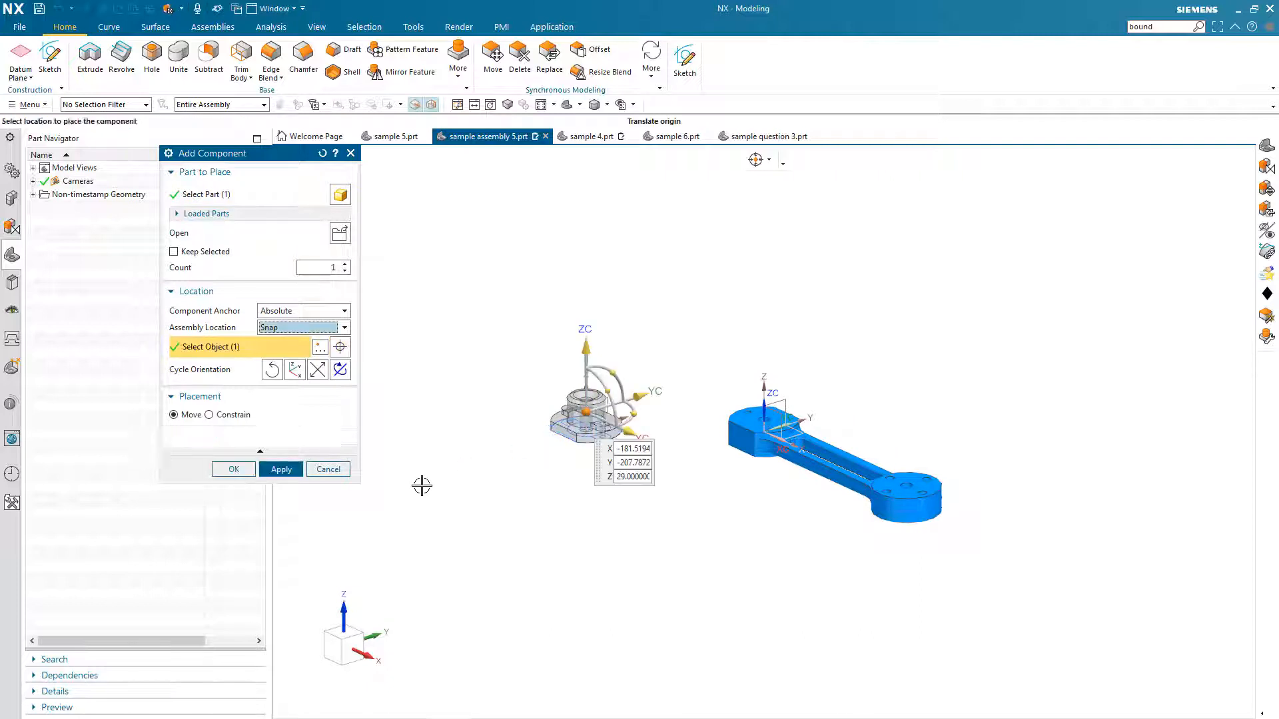
pyautogui.click(283, 507)
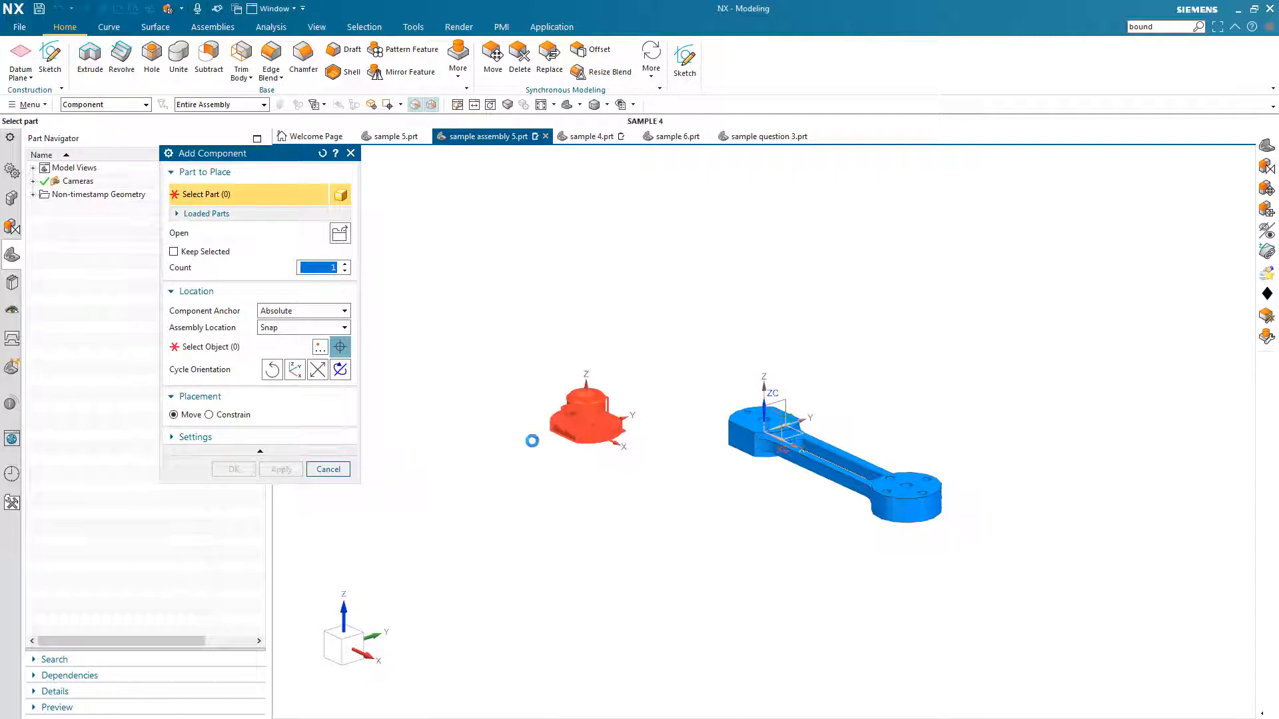
# Add a second copy of the sample 4 component by snapping it at about X -180.9, Y 320.3, Z 29.
pyautogui.click(531, 441)
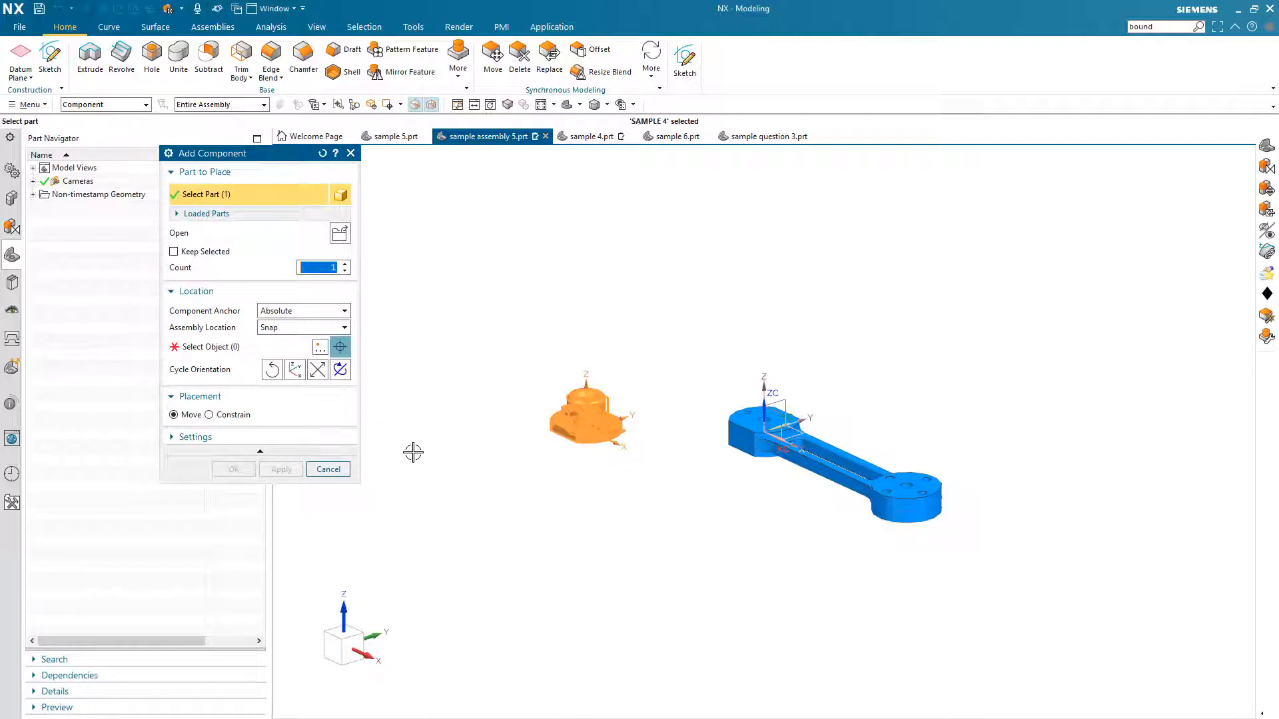
pyautogui.click(242, 348)
pyautogui.click(851, 331)
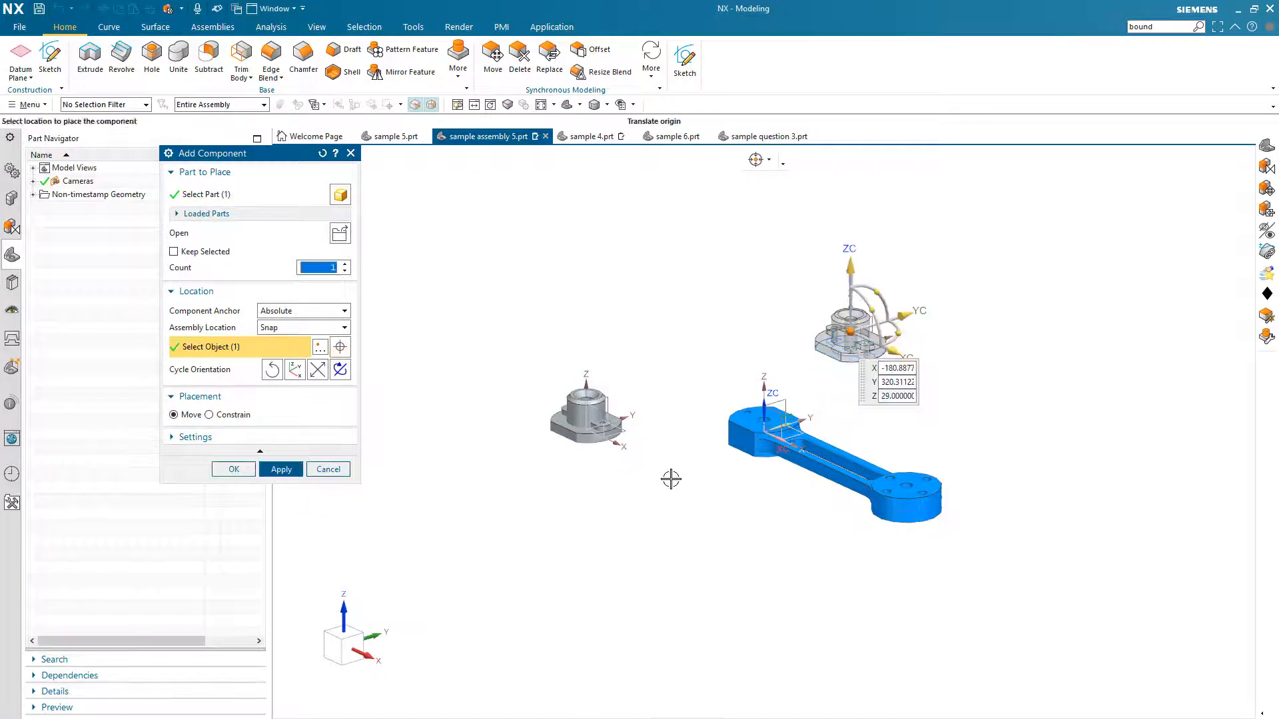
pyautogui.click(285, 510)
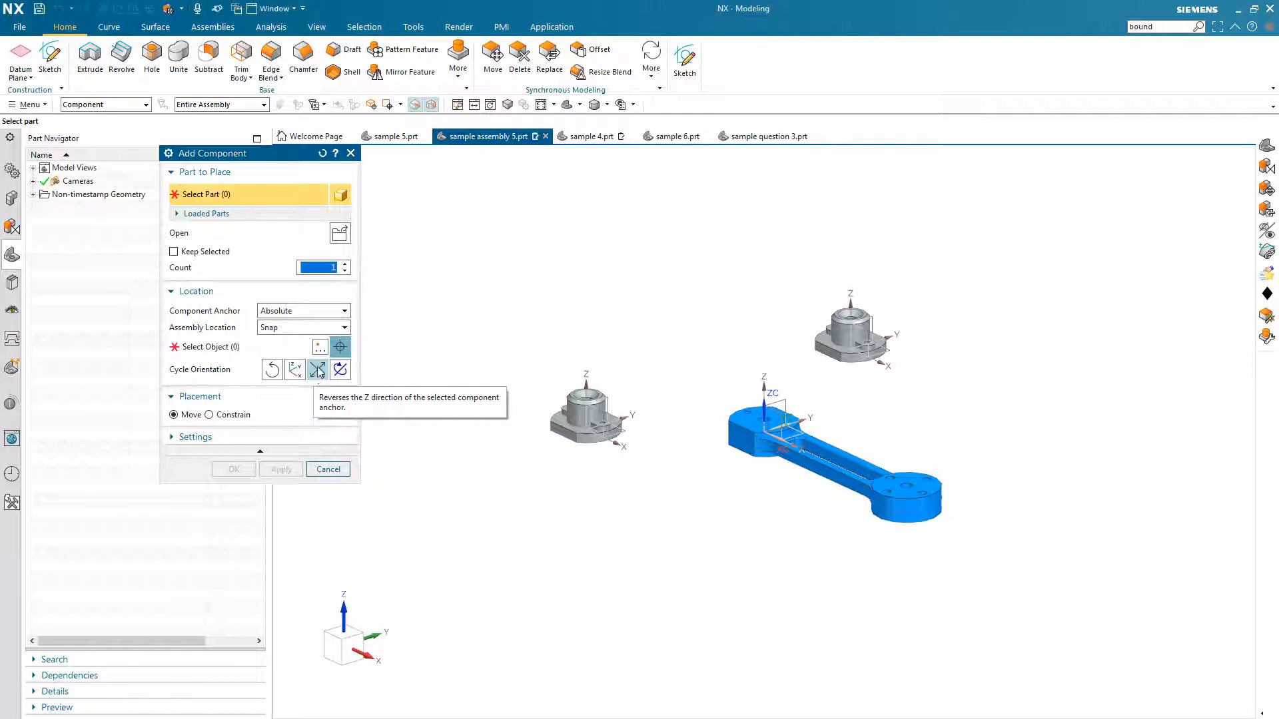
# Add sample 5.prt by snapping it in front of the blue arm at about X 414.4, Y -325.3, Z 33.5.
pyautogui.click(340, 233)
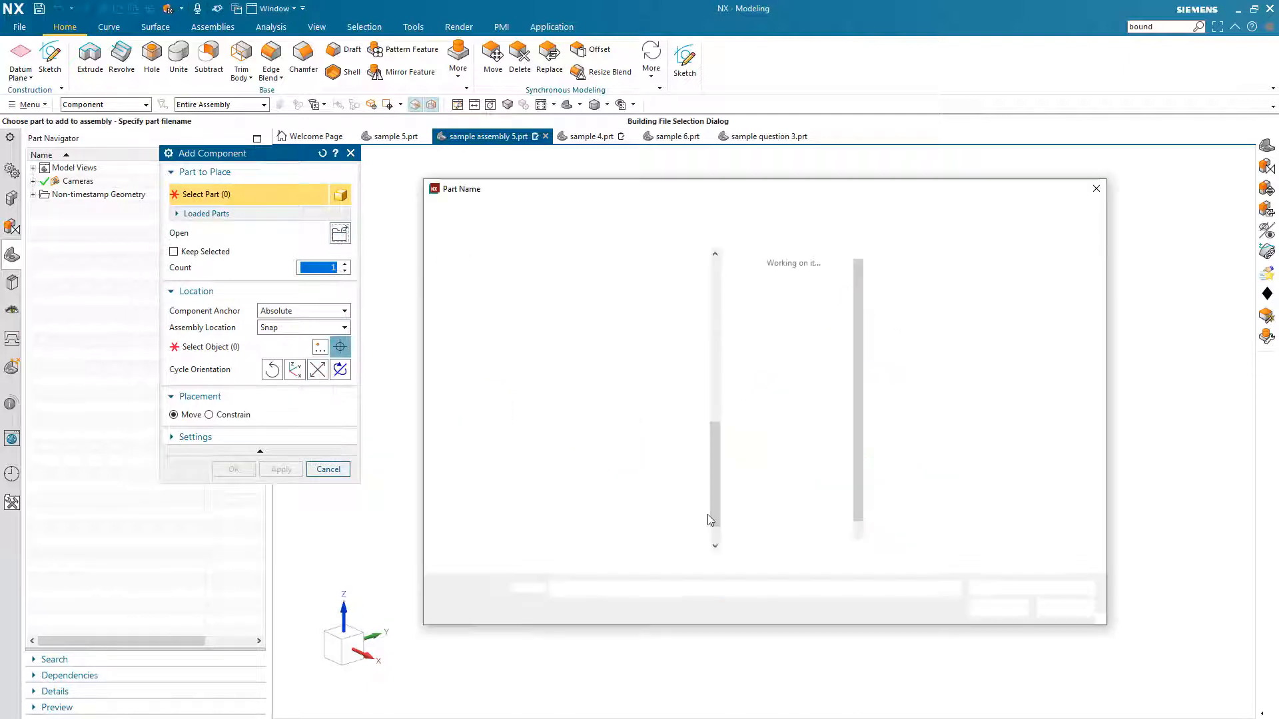
pyautogui.click(767, 366)
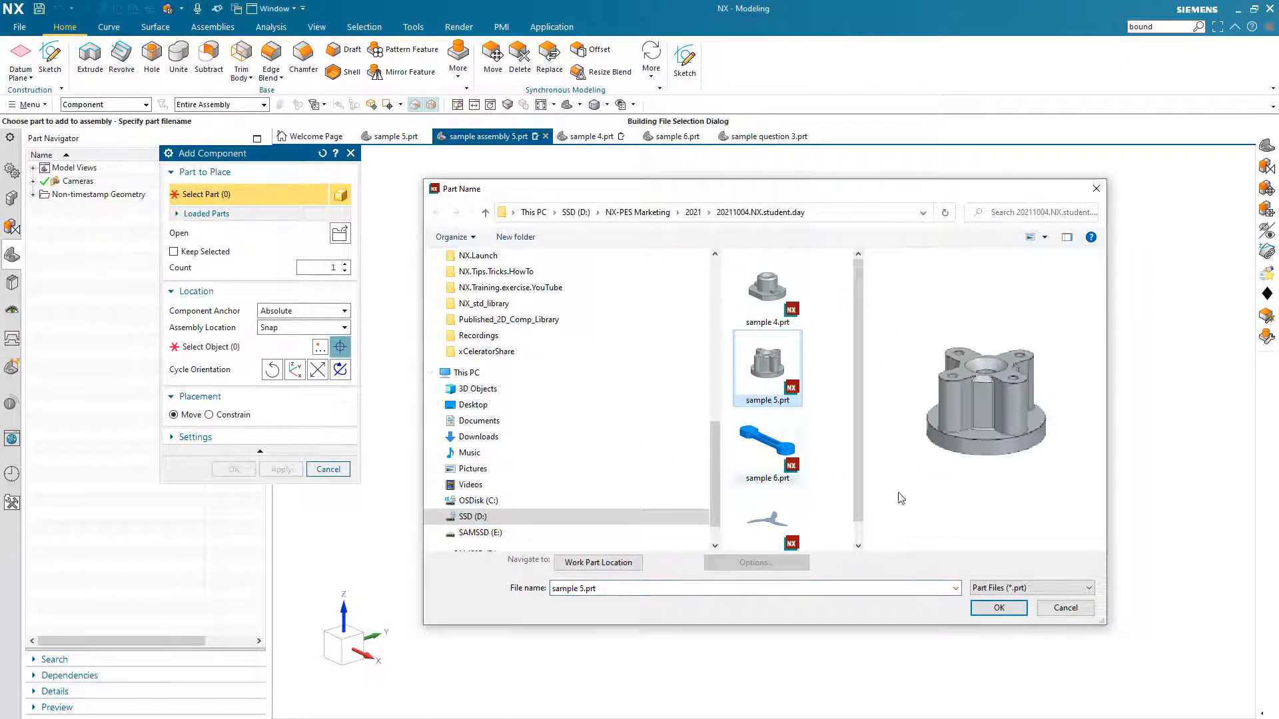
pyautogui.click(997, 614)
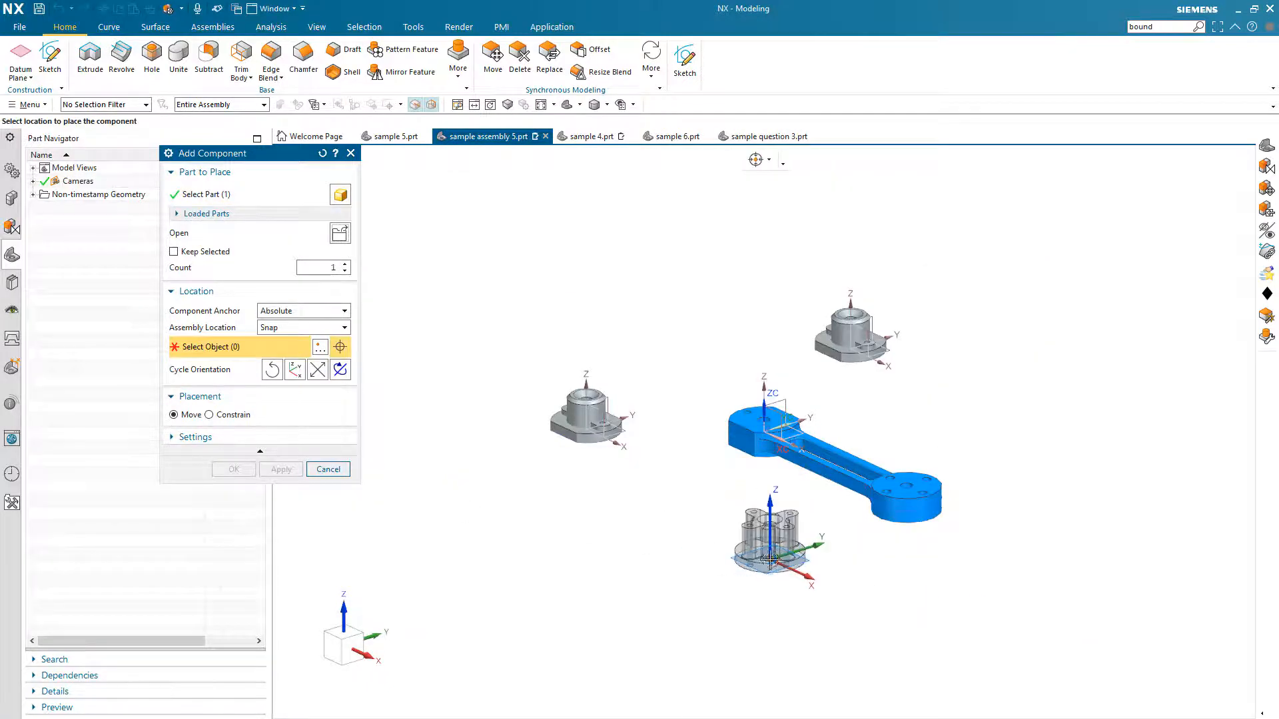
pyautogui.click(770, 553)
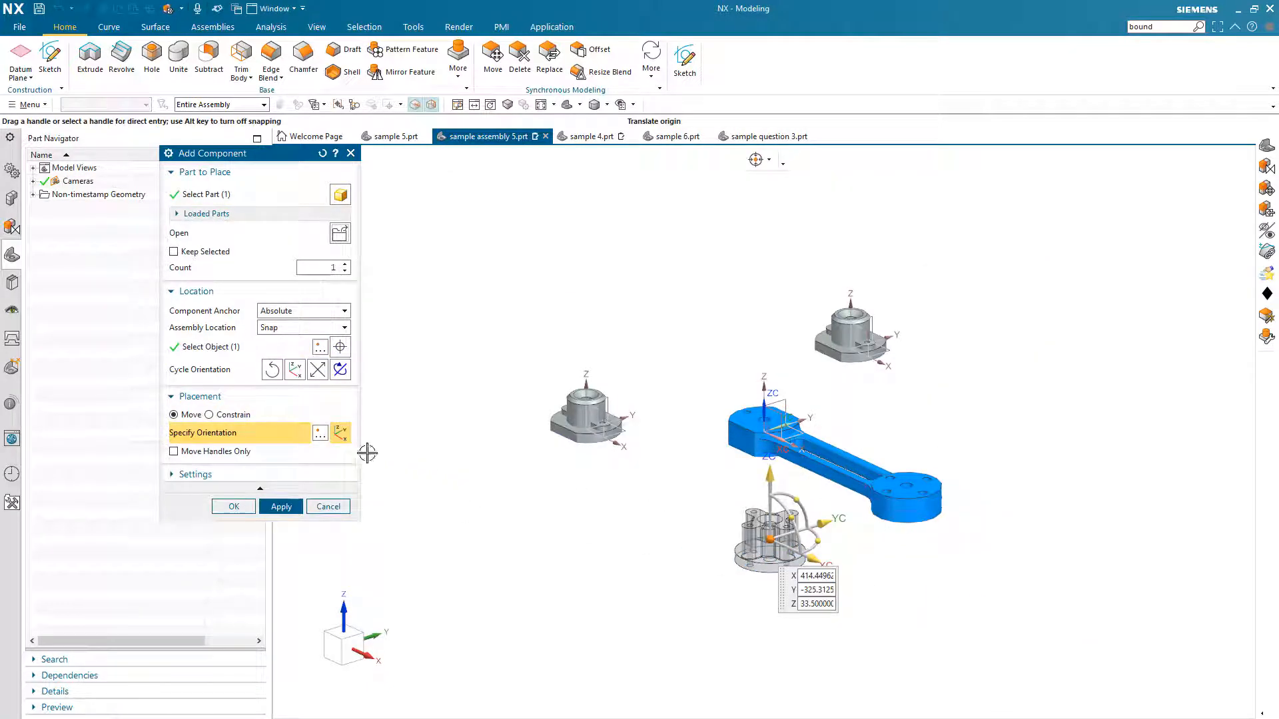
pyautogui.click(281, 507)
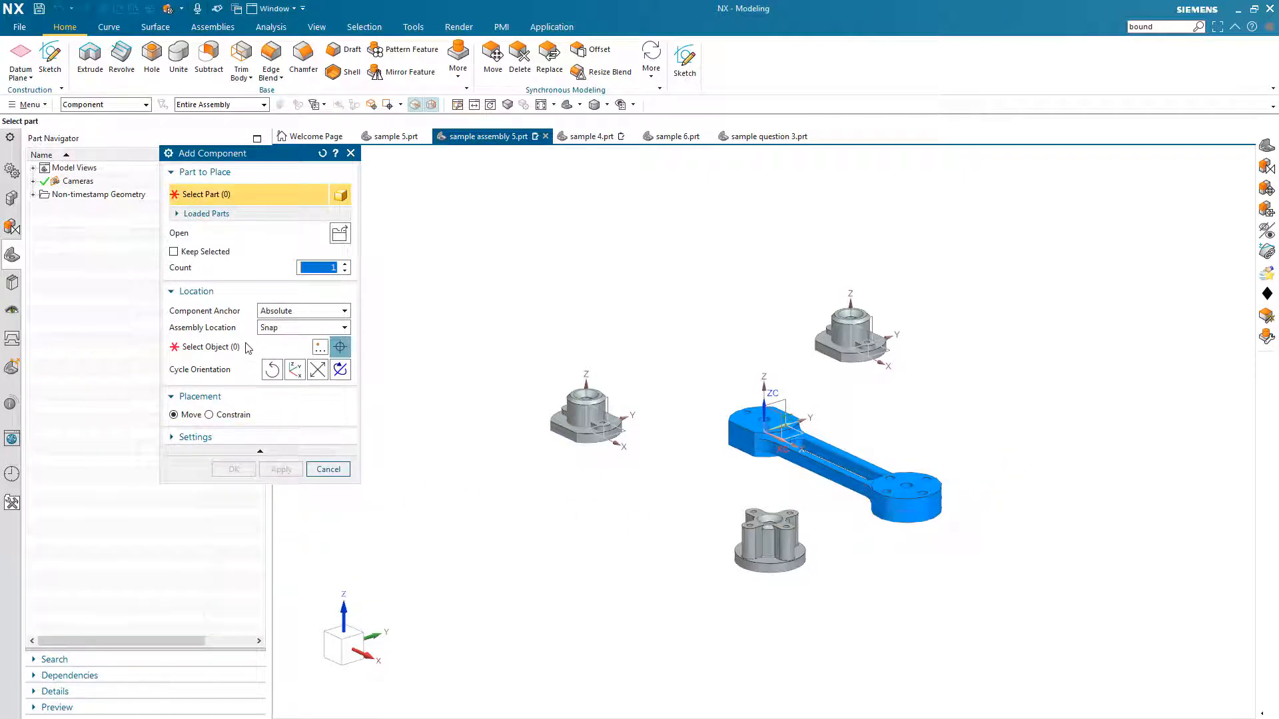
# Add a second copy of the sample 5 component on the opposite side of the blue arm and finish adding components.
pyautogui.click(706, 546)
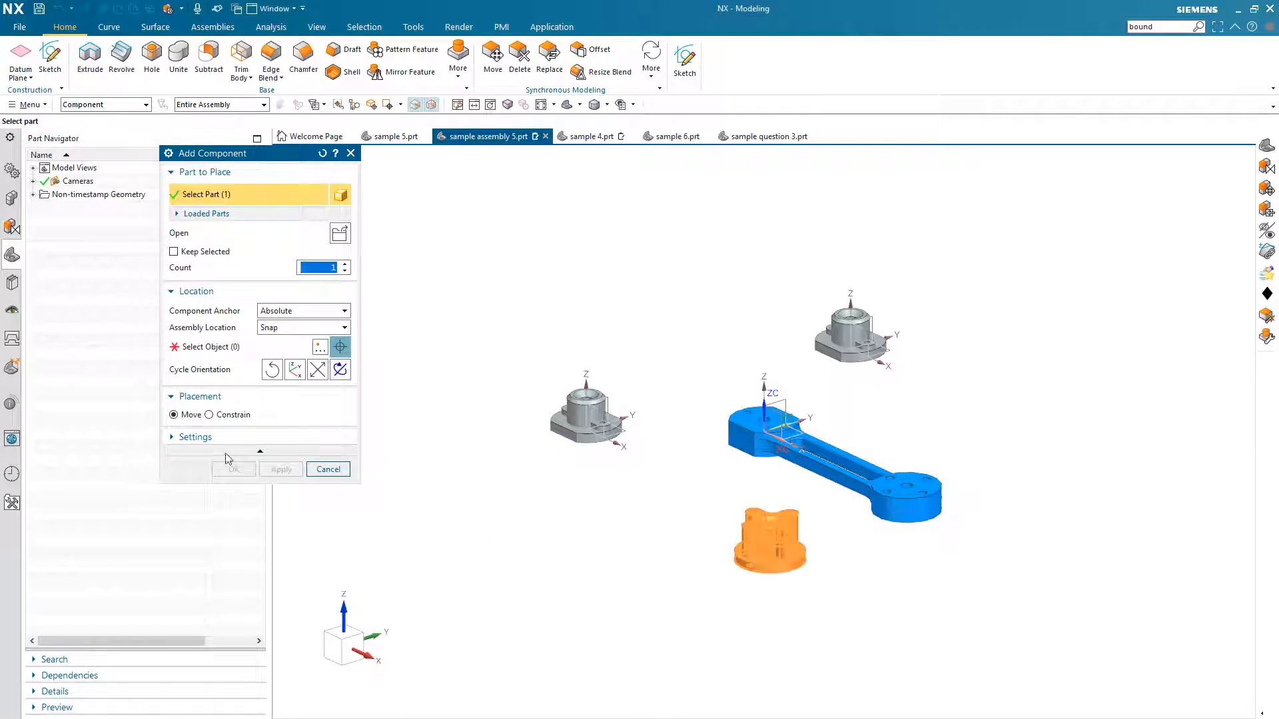
pyautogui.click(267, 348)
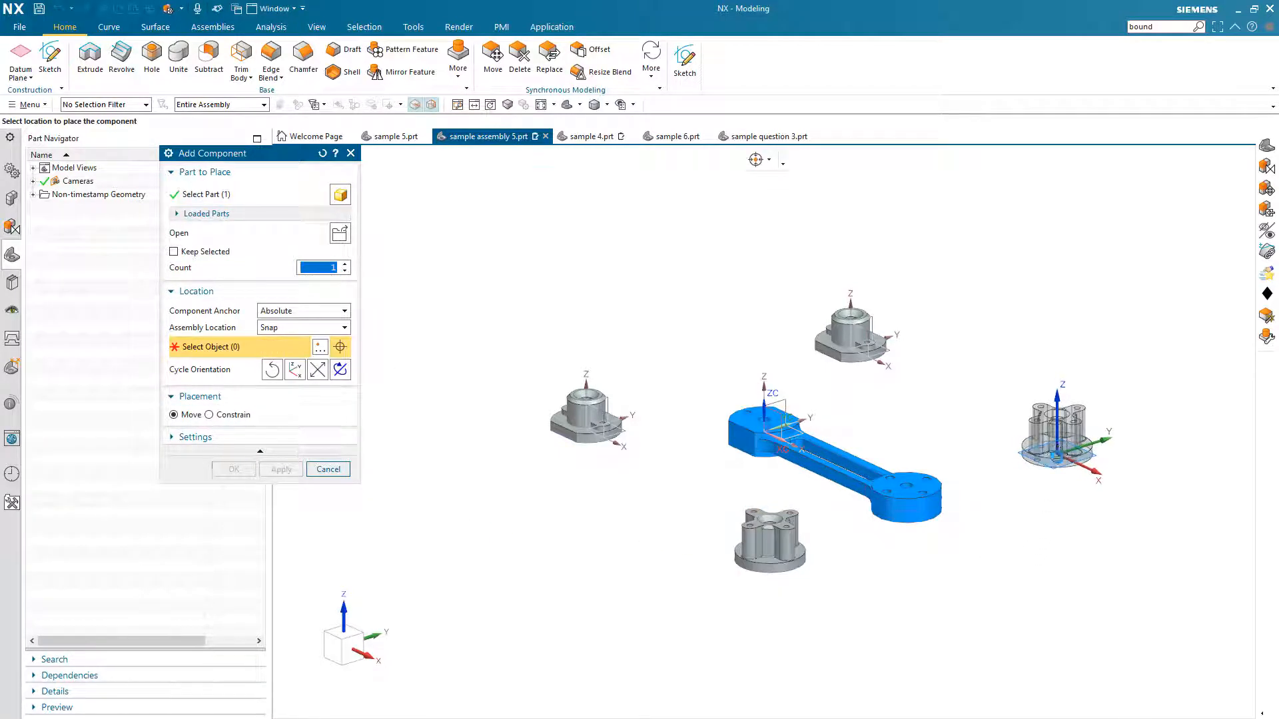
pyautogui.click(1058, 434)
pyautogui.click(234, 507)
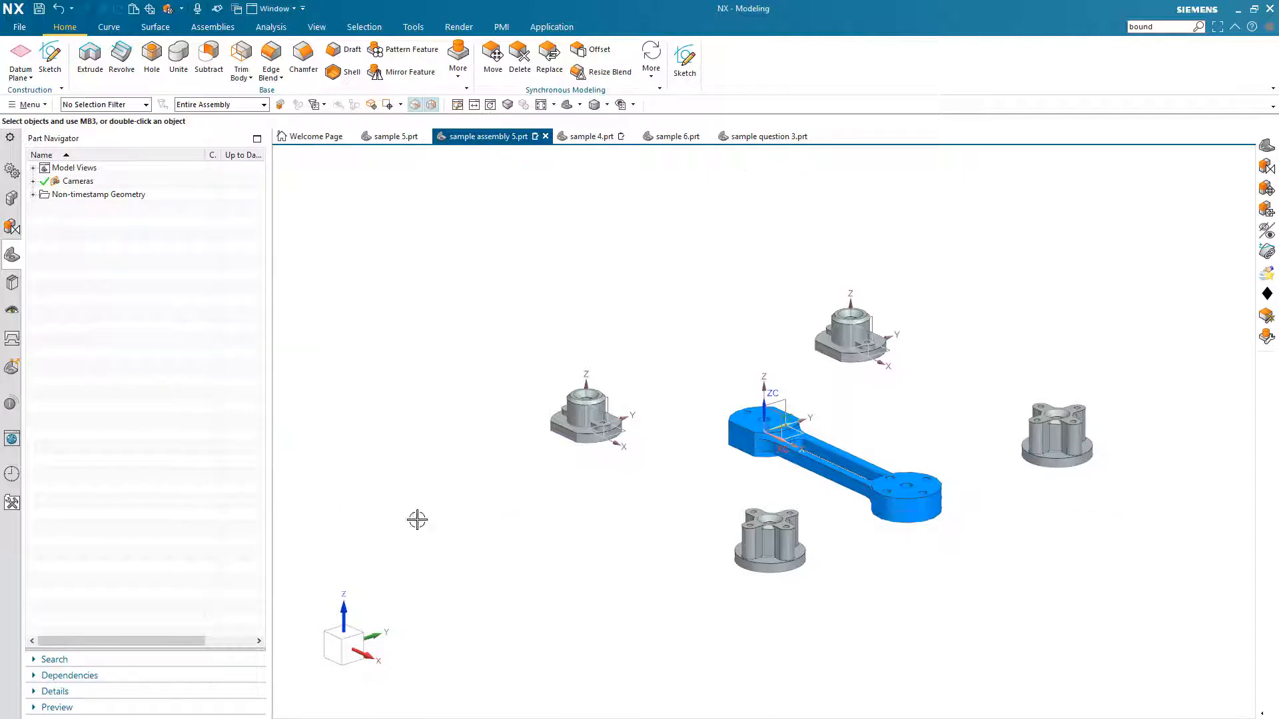
# Replace the reference set of the sample 6 component with MODEL.
pyautogui.click(15, 199)
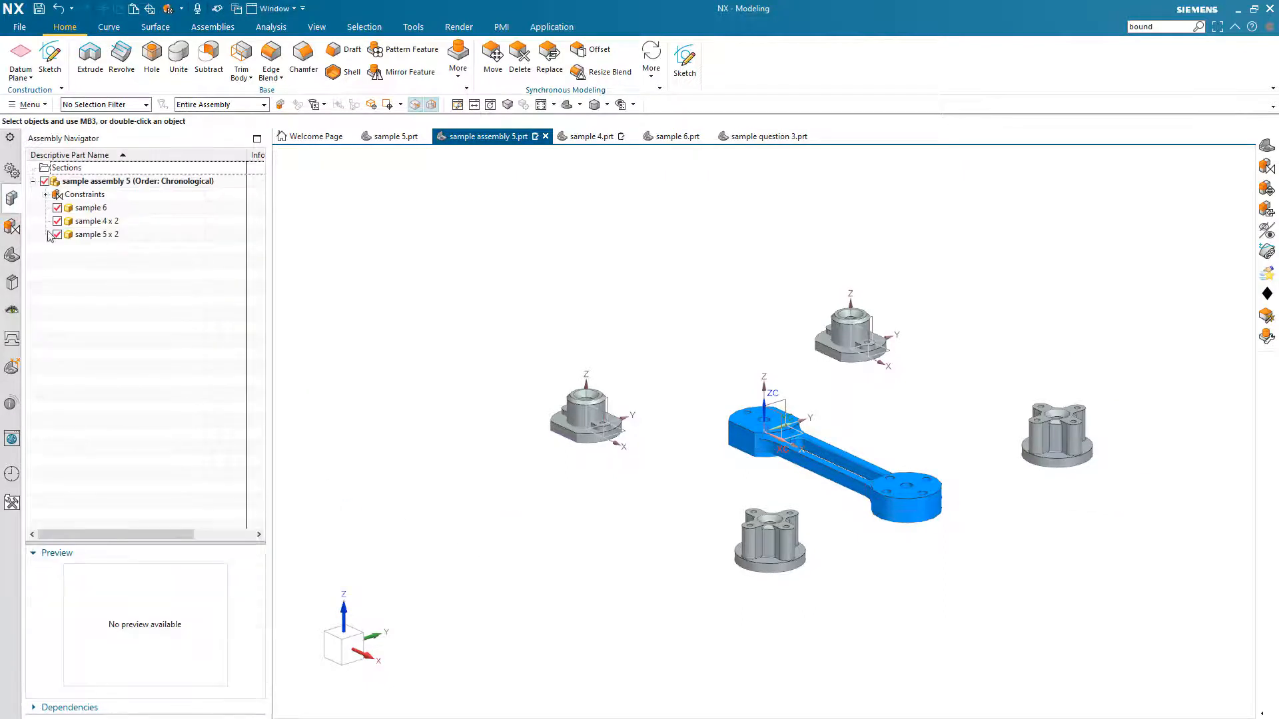
pyautogui.click(105, 211)
pyautogui.rightClick(105, 210)
pyautogui.moveTo(205, 298)
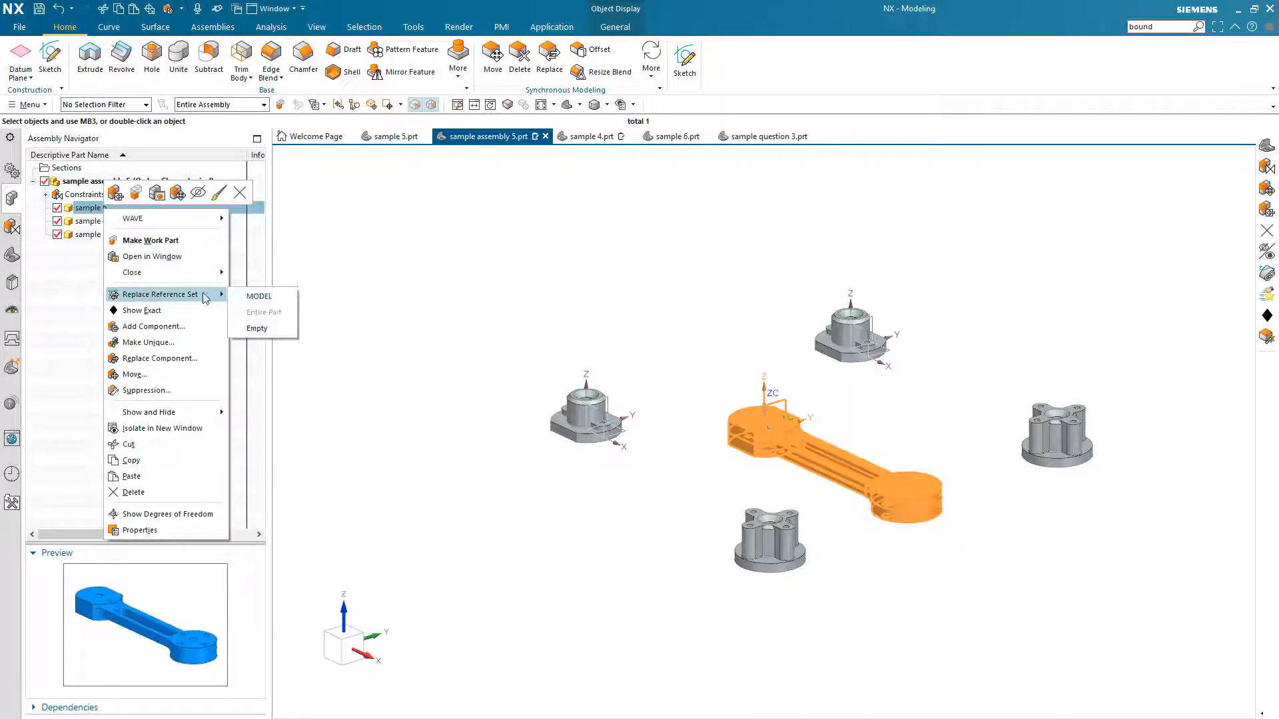
pyautogui.click(248, 298)
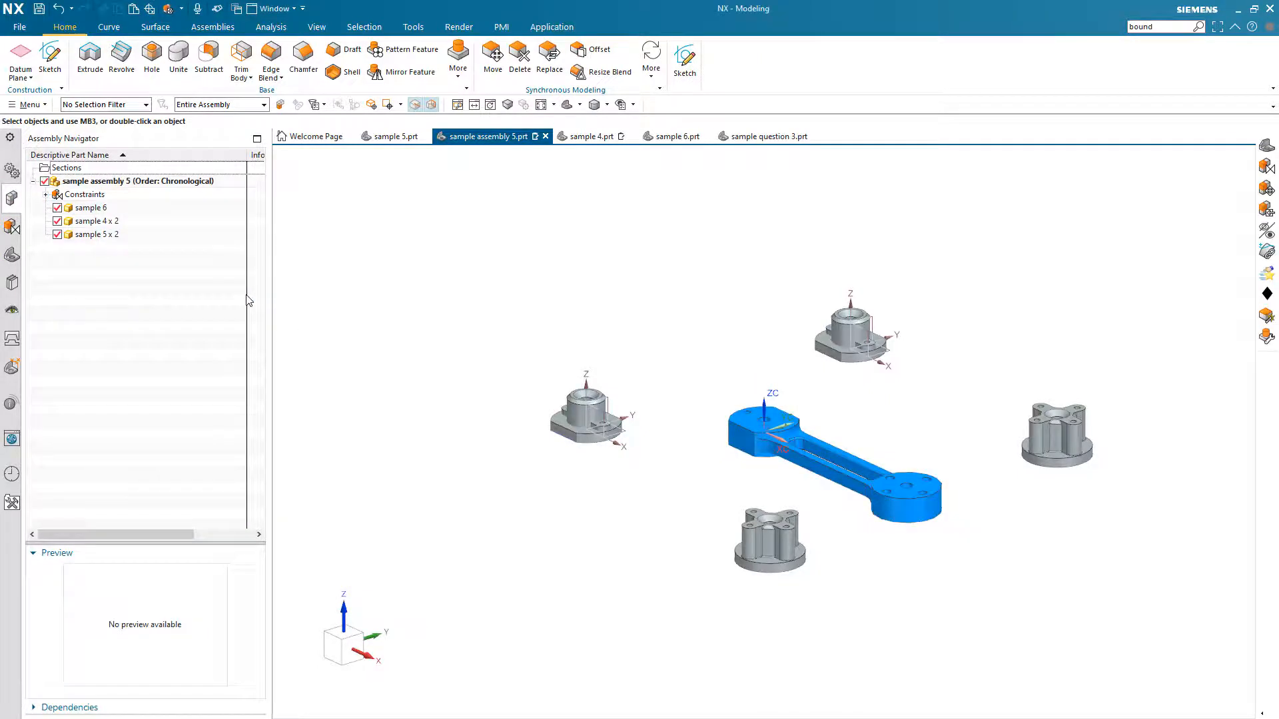
# Replace the reference set of both sample 4 components with MODEL.
pyautogui.click(100, 222)
pyautogui.rightClick(101, 222)
pyautogui.moveTo(141, 324)
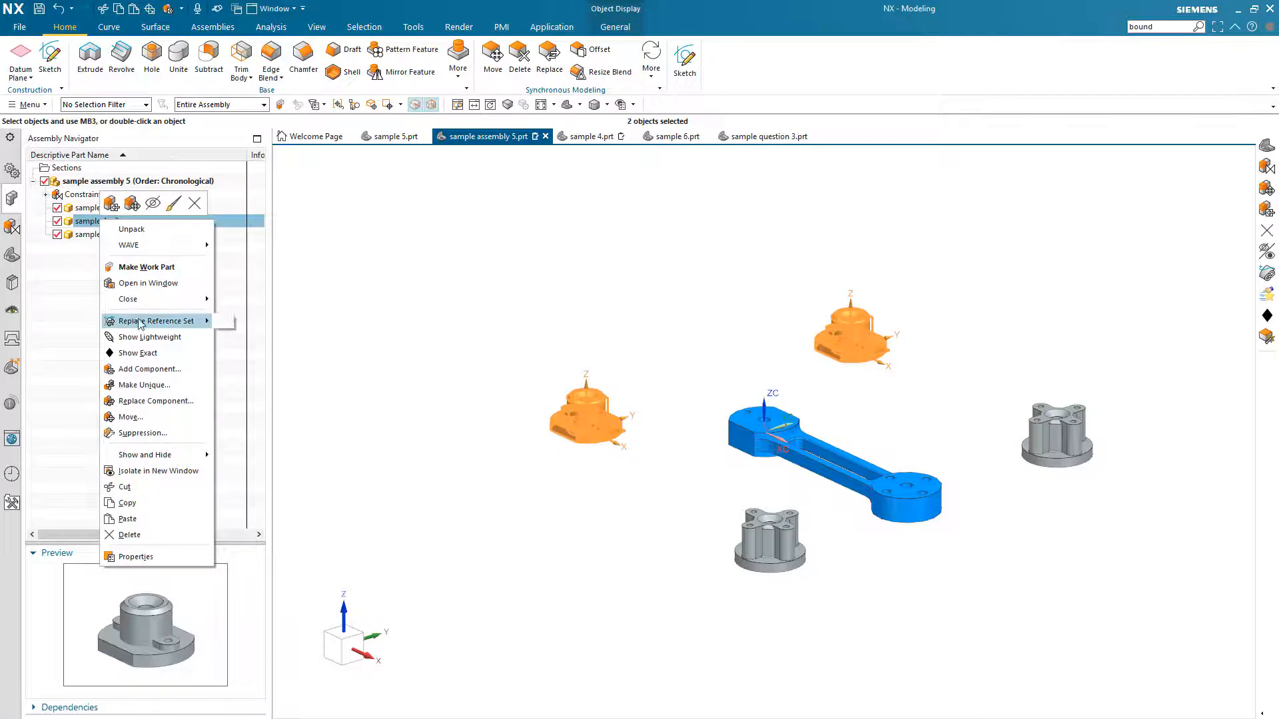
pyautogui.click(231, 325)
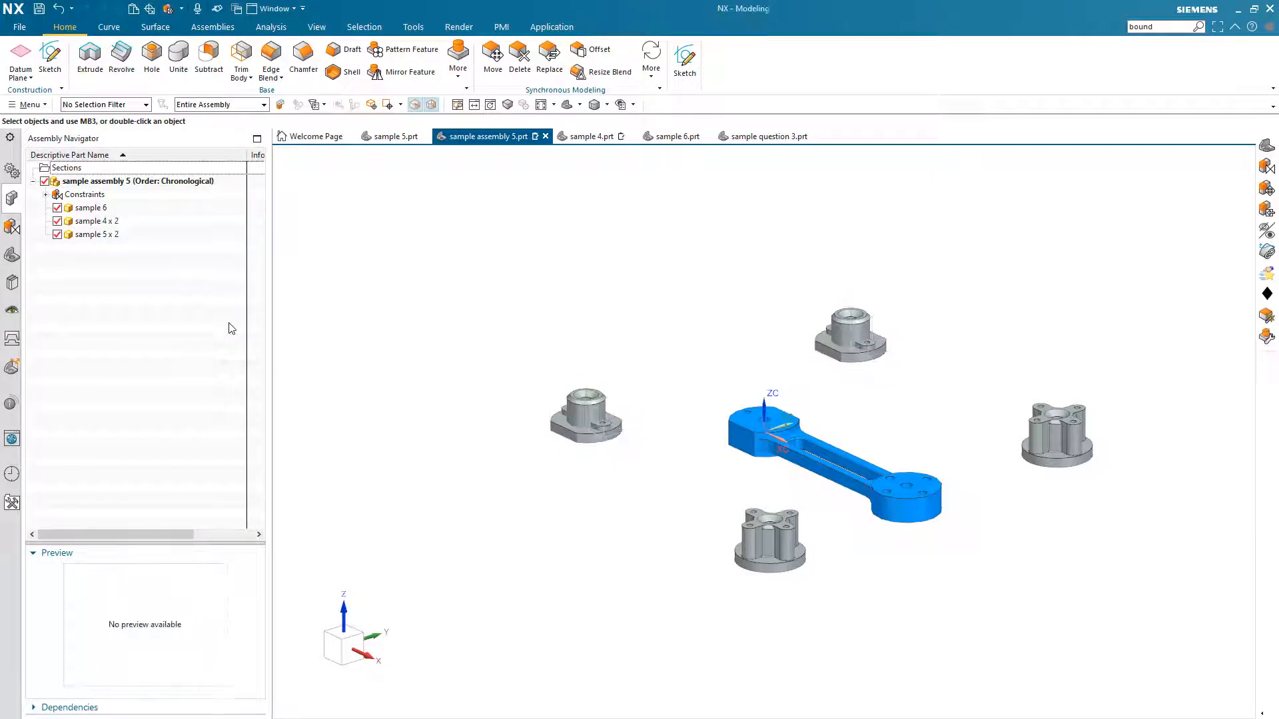
# Replace the reference set of both sample 5 components with MODEL.
pyautogui.click(113, 236)
pyautogui.rightClick(114, 236)
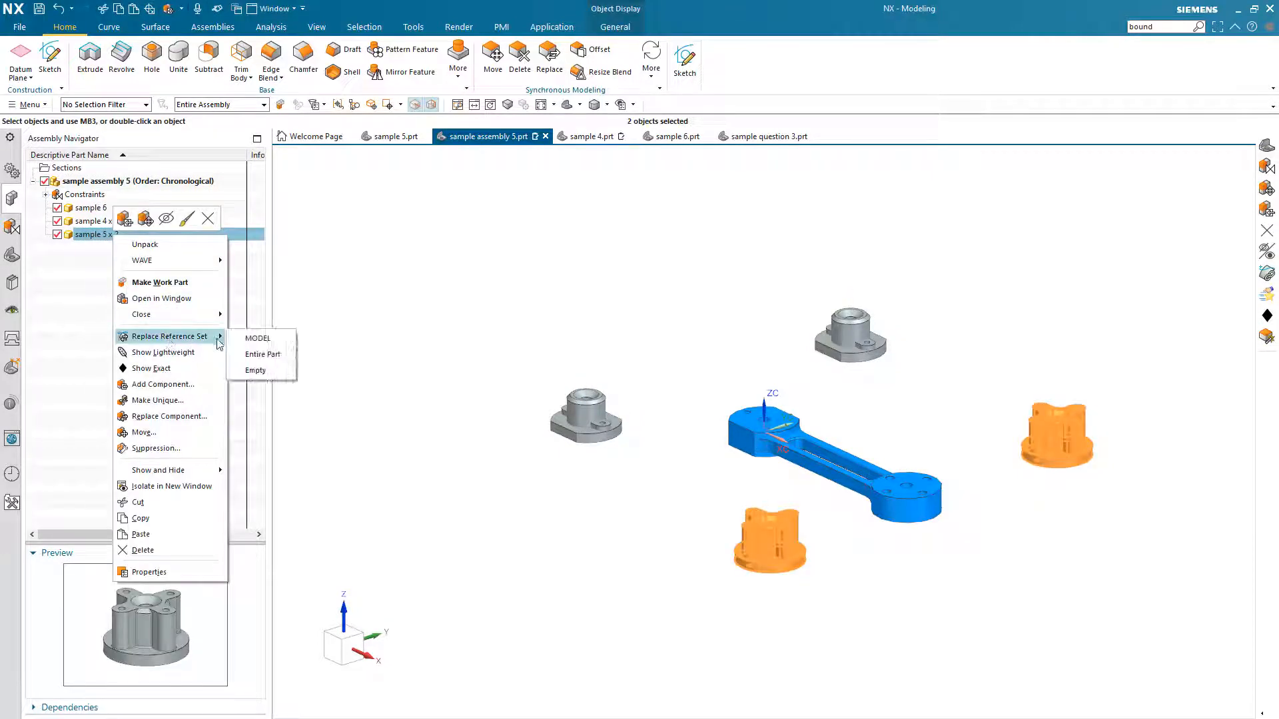
pyautogui.click(243, 339)
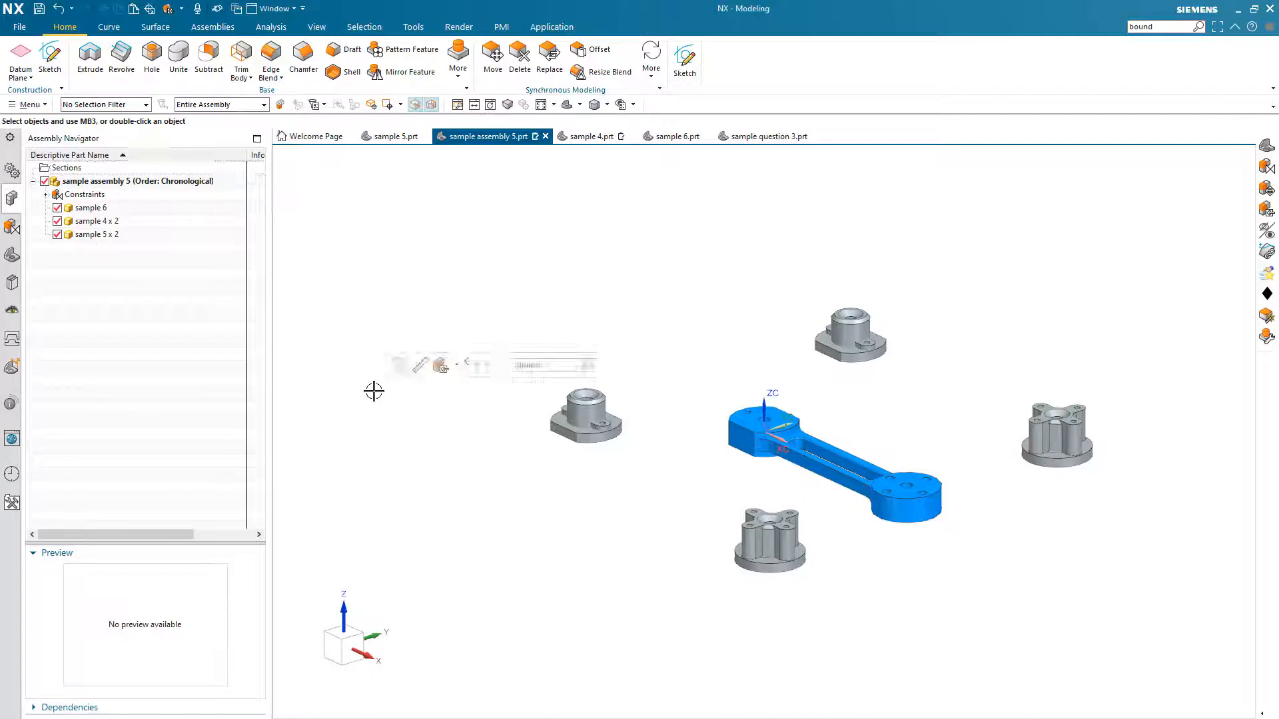
# Add a Touch/Align constraint between the flat base face of one sample 4 and the underside of the arm's flat-sided end, and reverse it.
pyautogui.scroll(3, 430, 432)
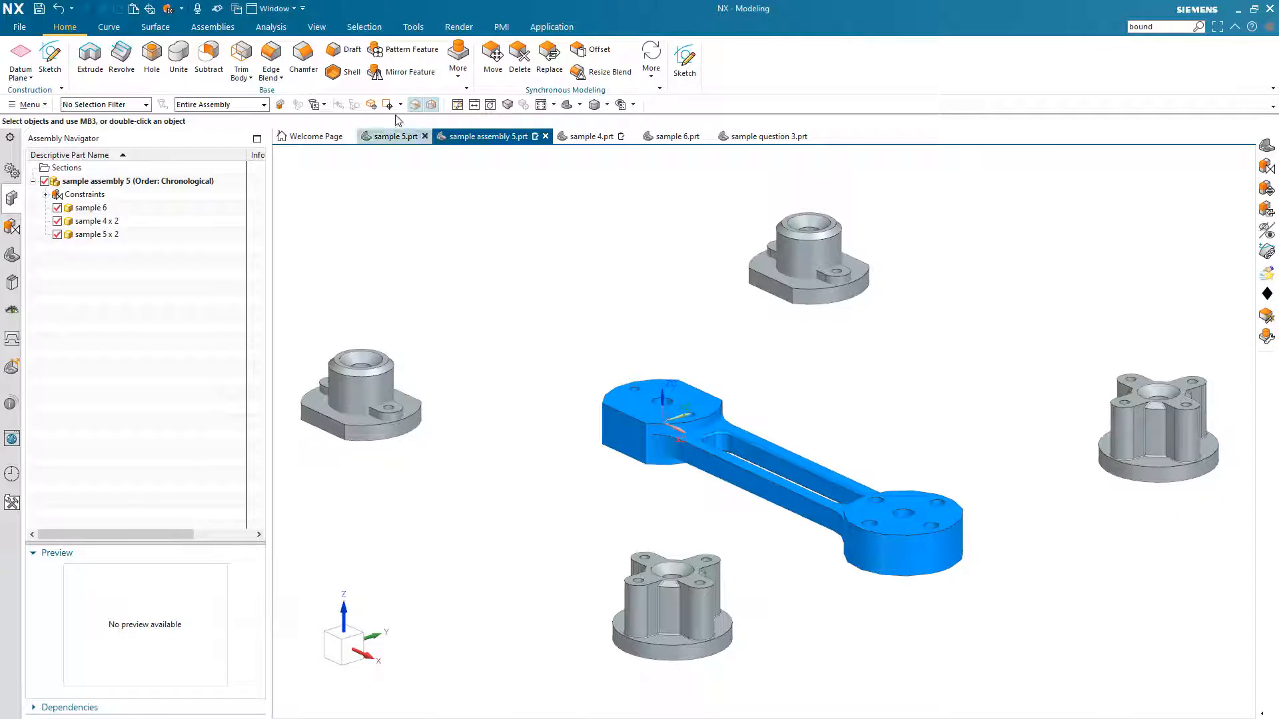
pyautogui.click(213, 27)
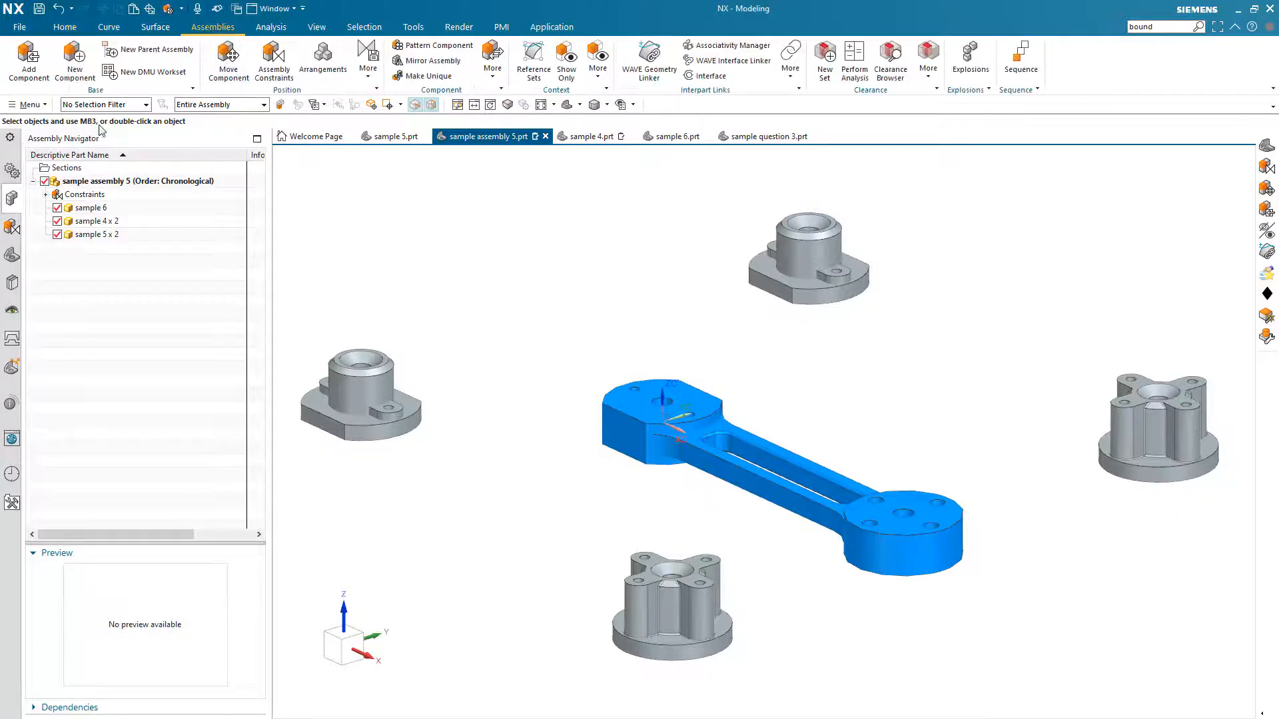
pyautogui.click(274, 61)
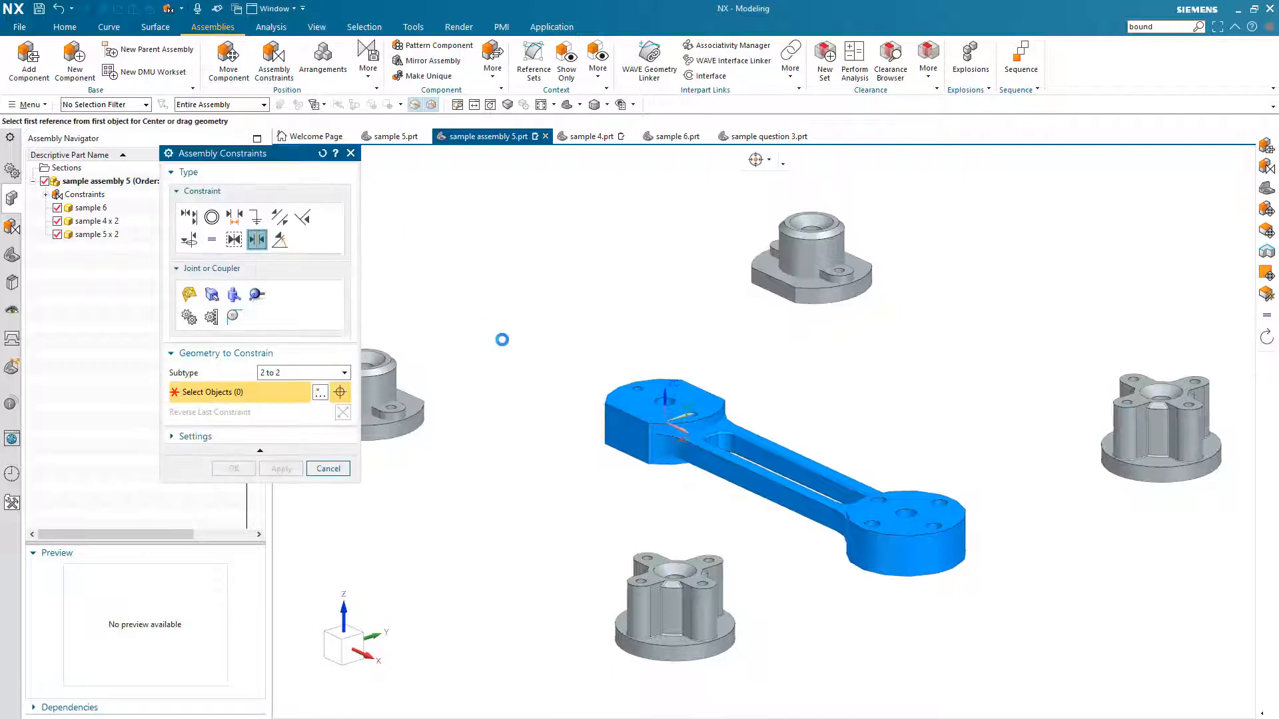
pyautogui.click(190, 218)
pyautogui.scroll(-5, 502, 326)
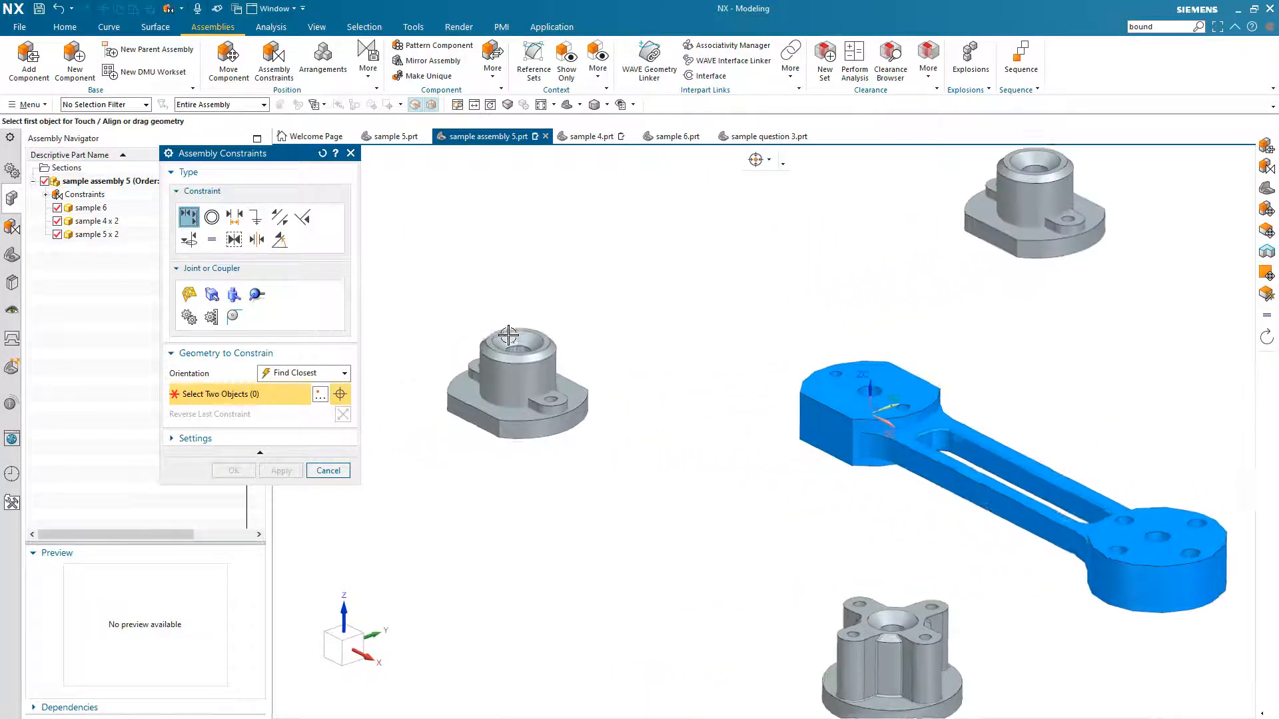
pyautogui.moveTo(598, 455); pyautogui.dragTo(581, 508, button='middle')
pyautogui.click(580, 508)
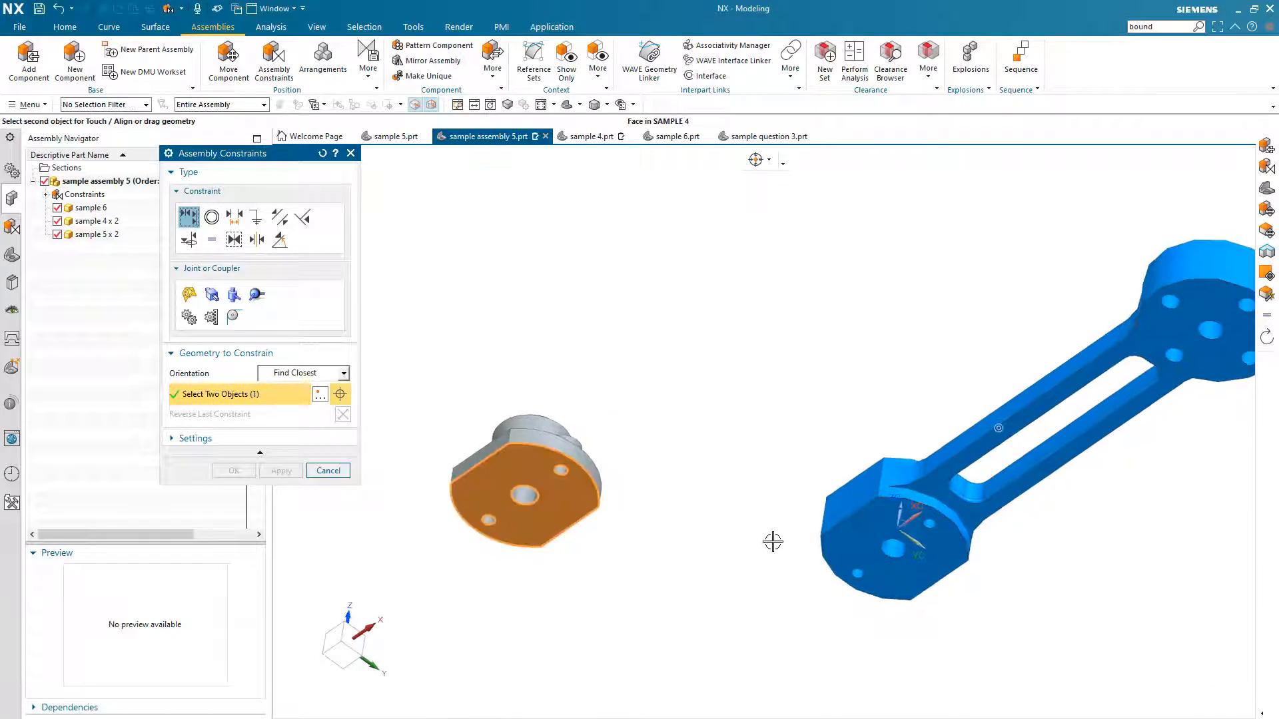
pyautogui.scroll(-1, 824, 529)
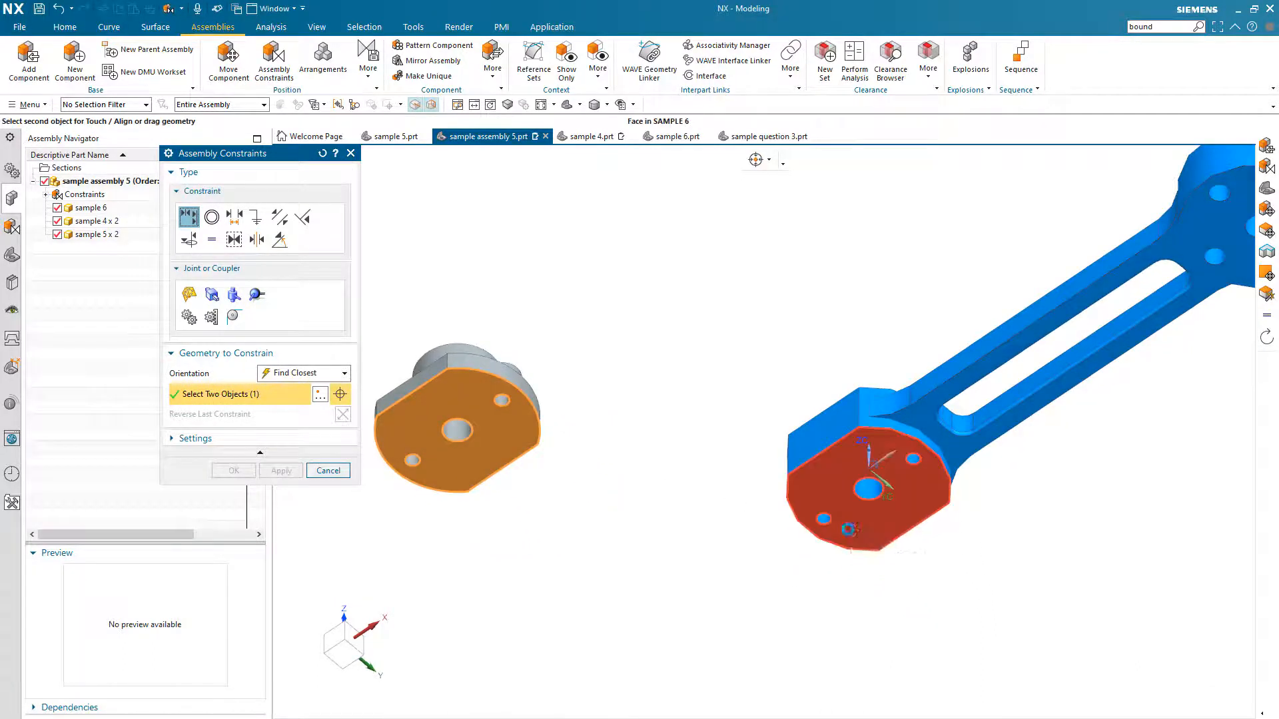
pyautogui.click(851, 528)
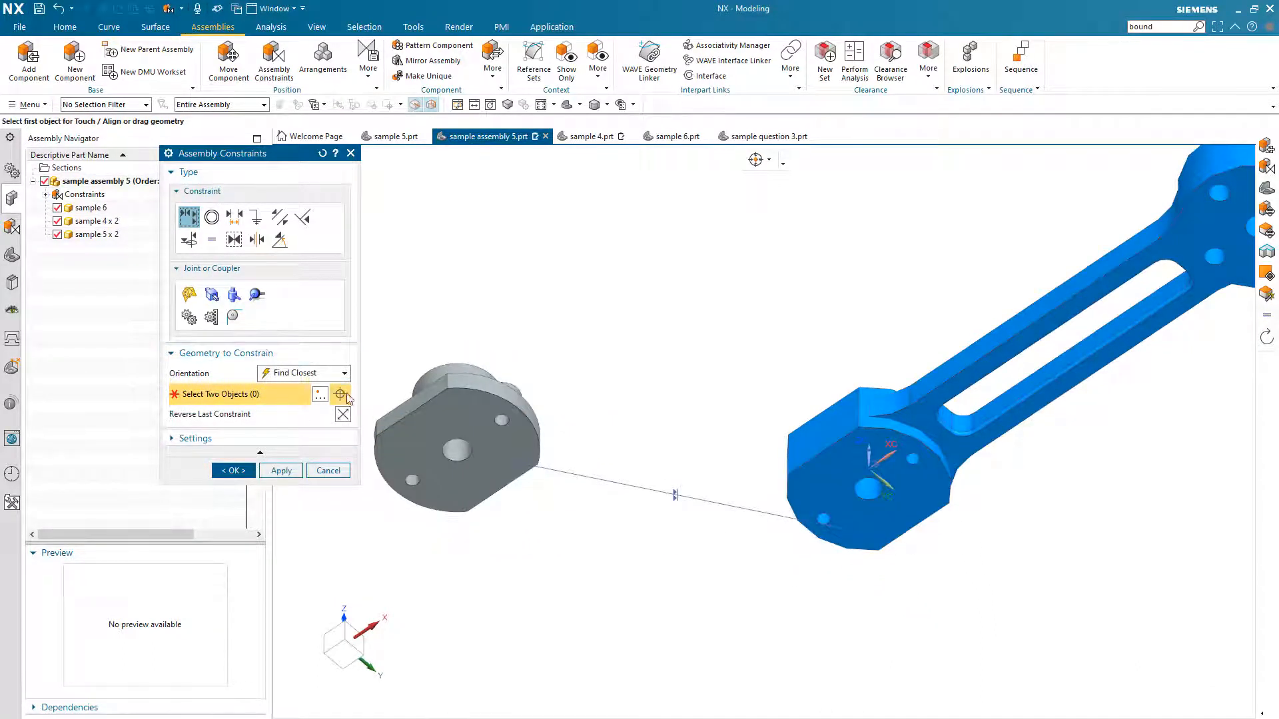
pyautogui.click(345, 416)
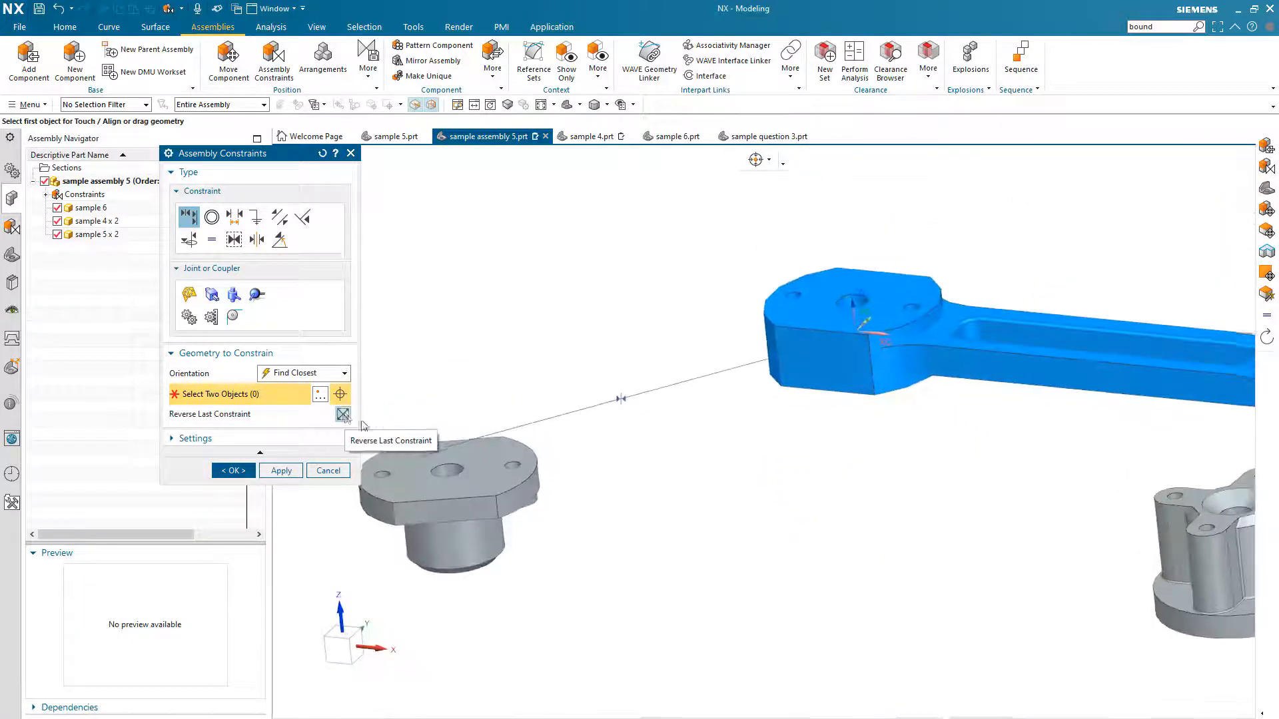
# Align the centerline of one small sample 4 flange hole with the arm's small hole farther from the slot.
pyautogui.scroll(-1, 521, 461)
pyautogui.moveTo(530, 442); pyautogui.dragTo(791, 457)
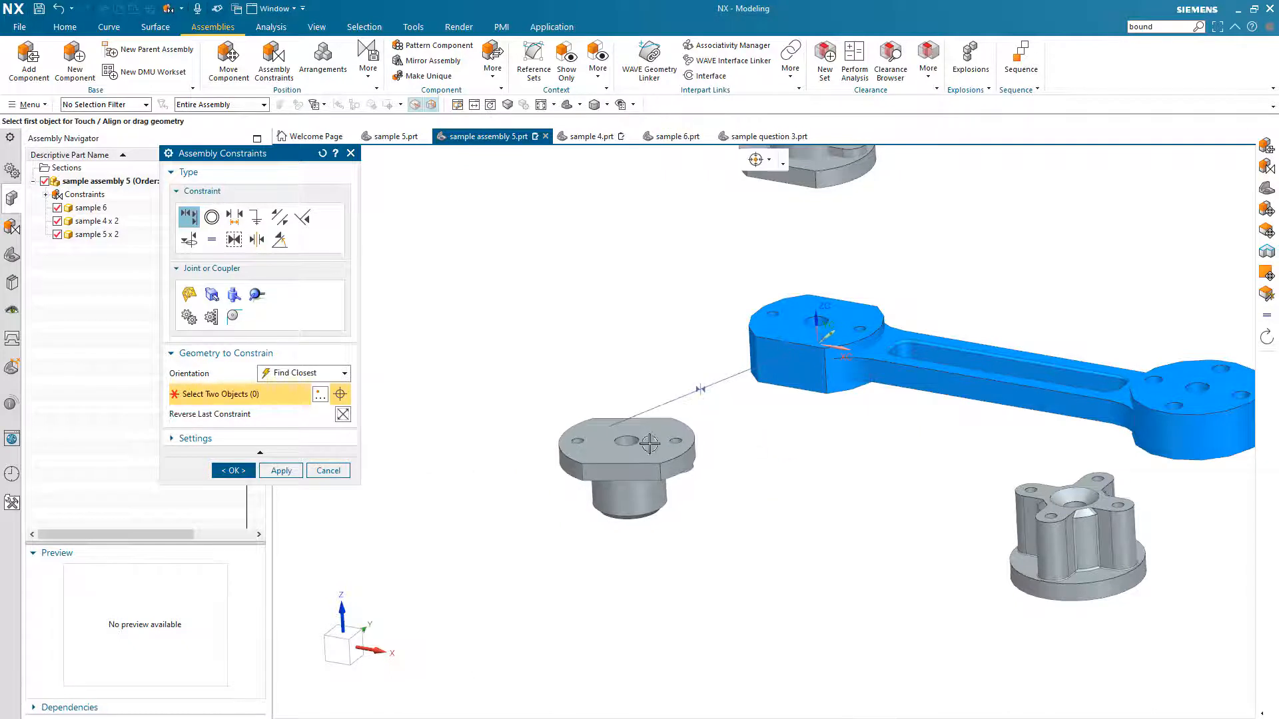
pyautogui.moveTo(648, 445); pyautogui.dragTo(503, 413, button='middle')
pyautogui.scroll(1, 503, 412)
pyautogui.scroll(3, 500, 408)
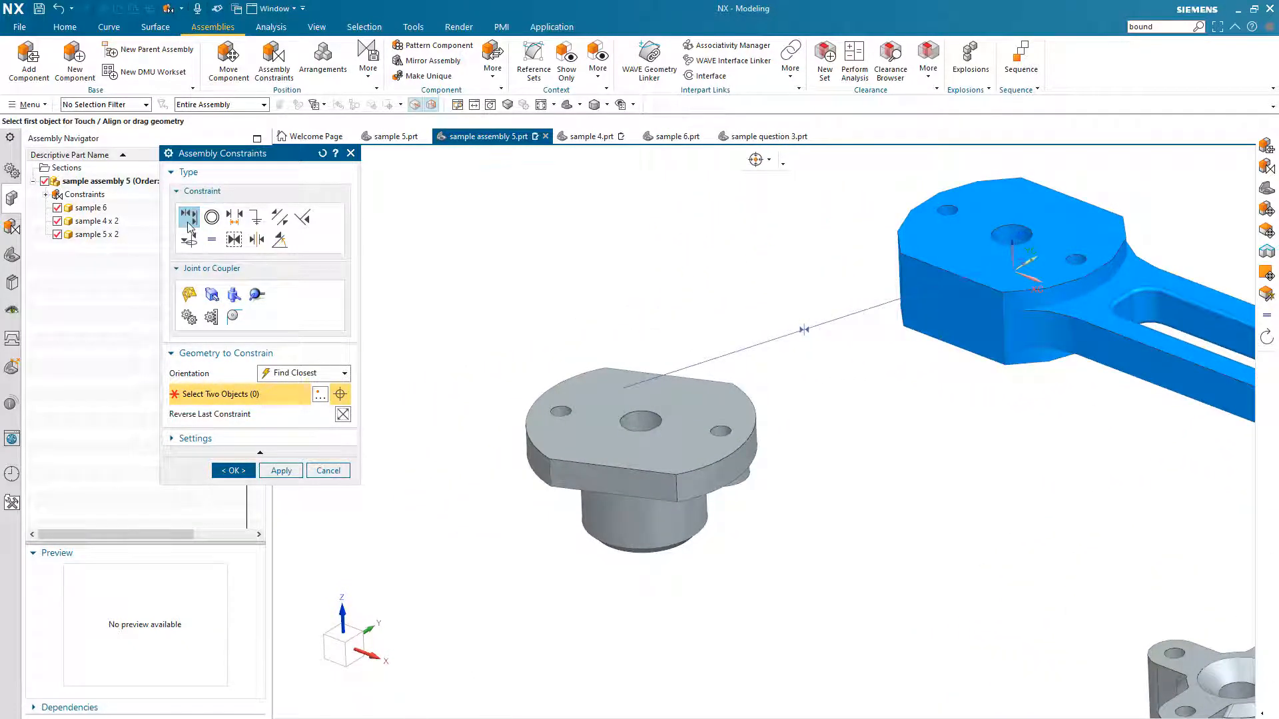
pyautogui.scroll(1, 512, 391)
pyautogui.scroll(1, 511, 390)
pyautogui.moveTo(512, 391); pyautogui.dragTo(611, 451, button='middle')
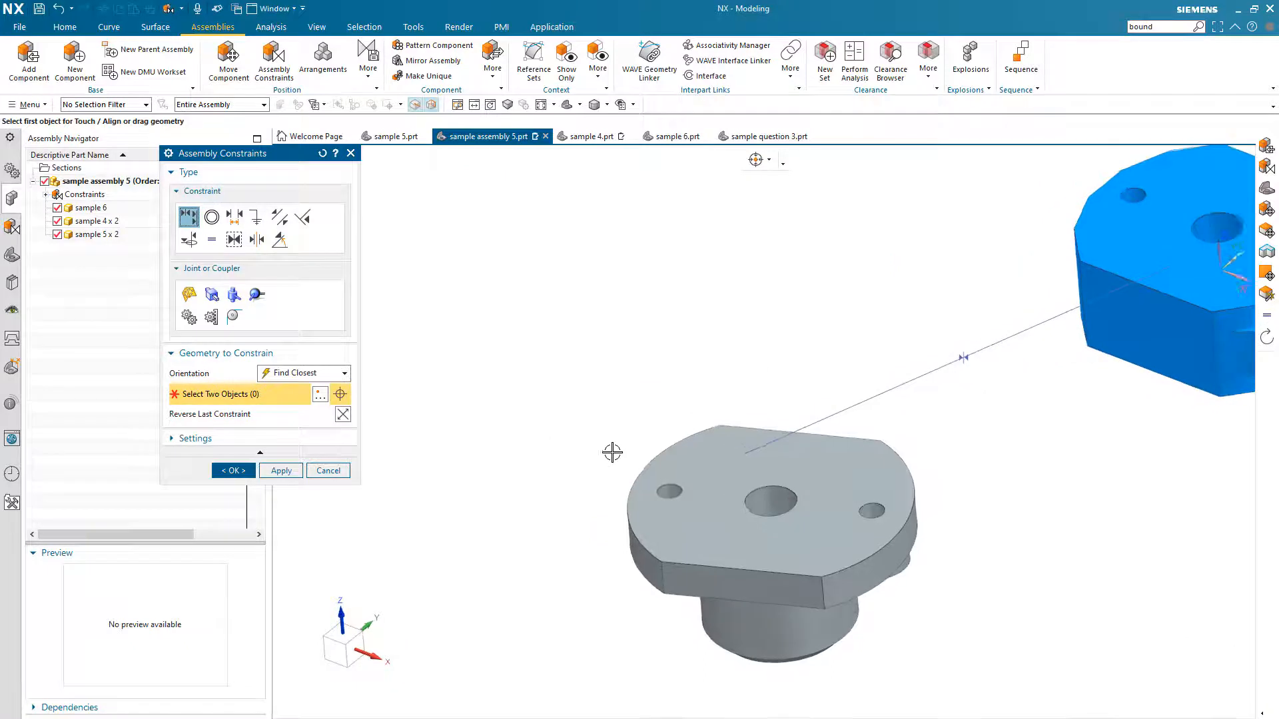
pyautogui.click(672, 501)
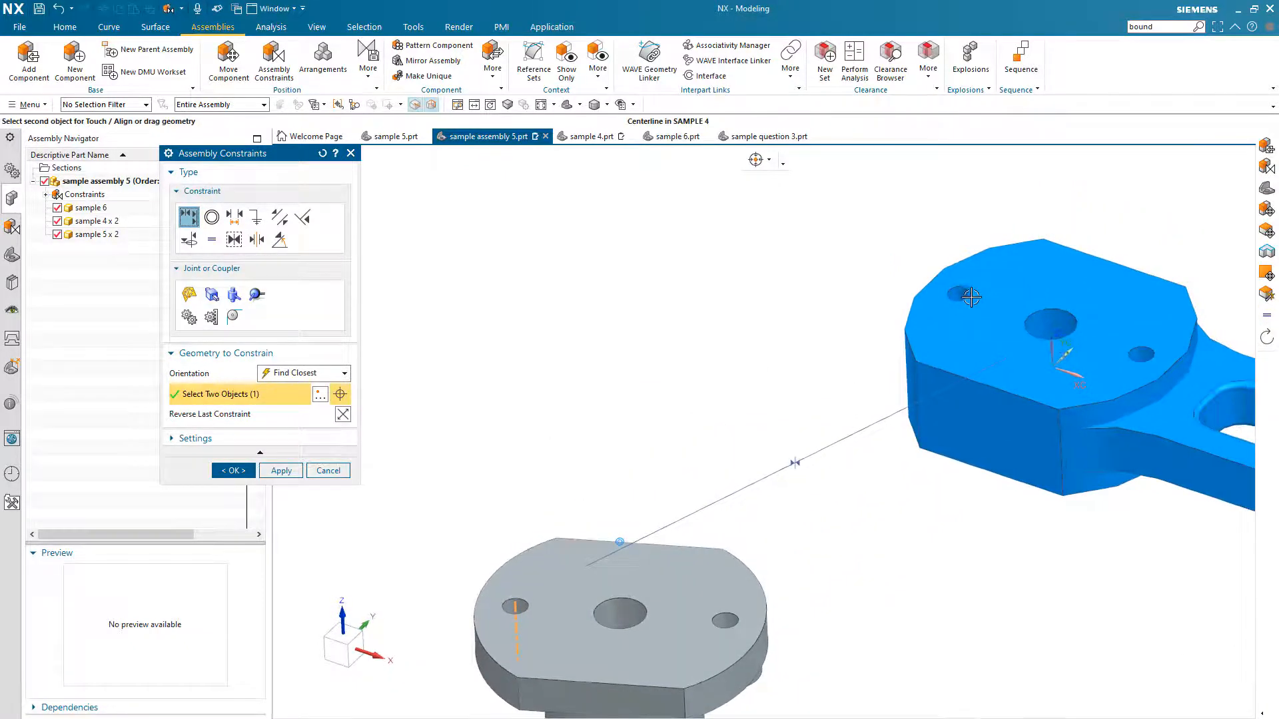
pyautogui.click(962, 305)
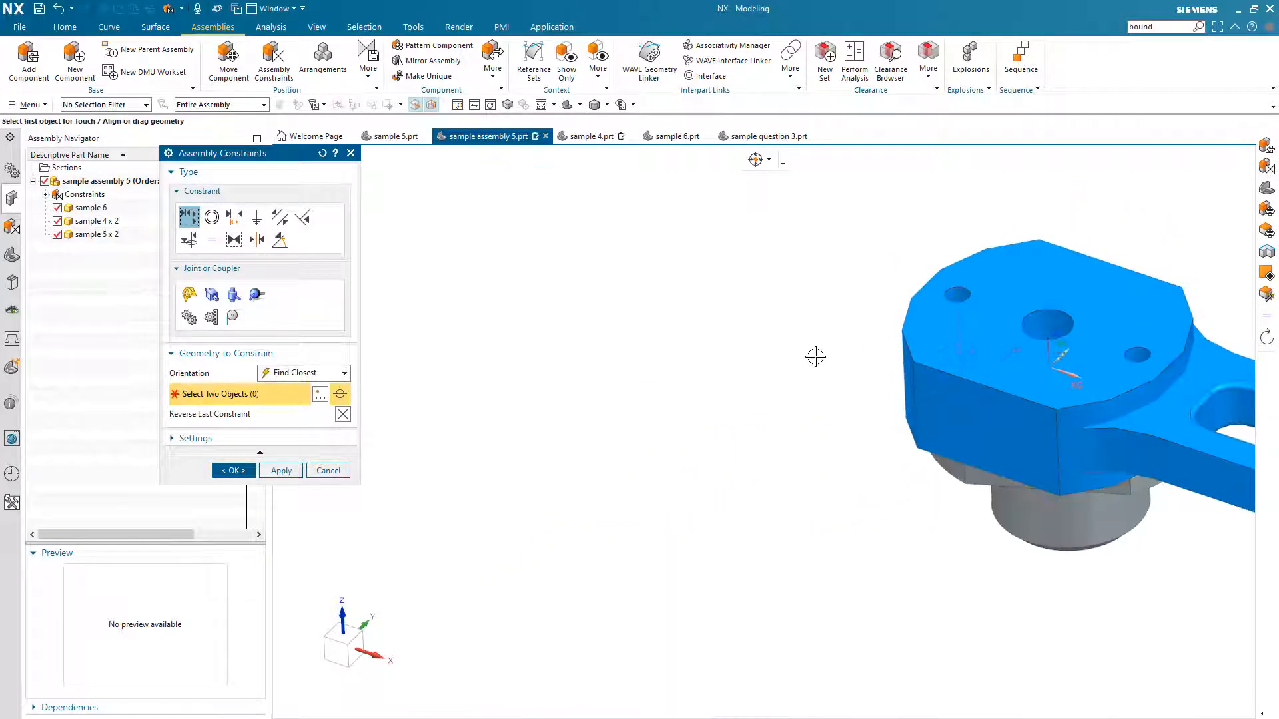
# Align the second small hole of the lower sample 4 with the arm's small hole nearer the slot, and finish the constraints.
pyautogui.moveTo(813, 357); pyautogui.dragTo(872, 431, button='middle')
pyautogui.scroll(3, 871, 432)
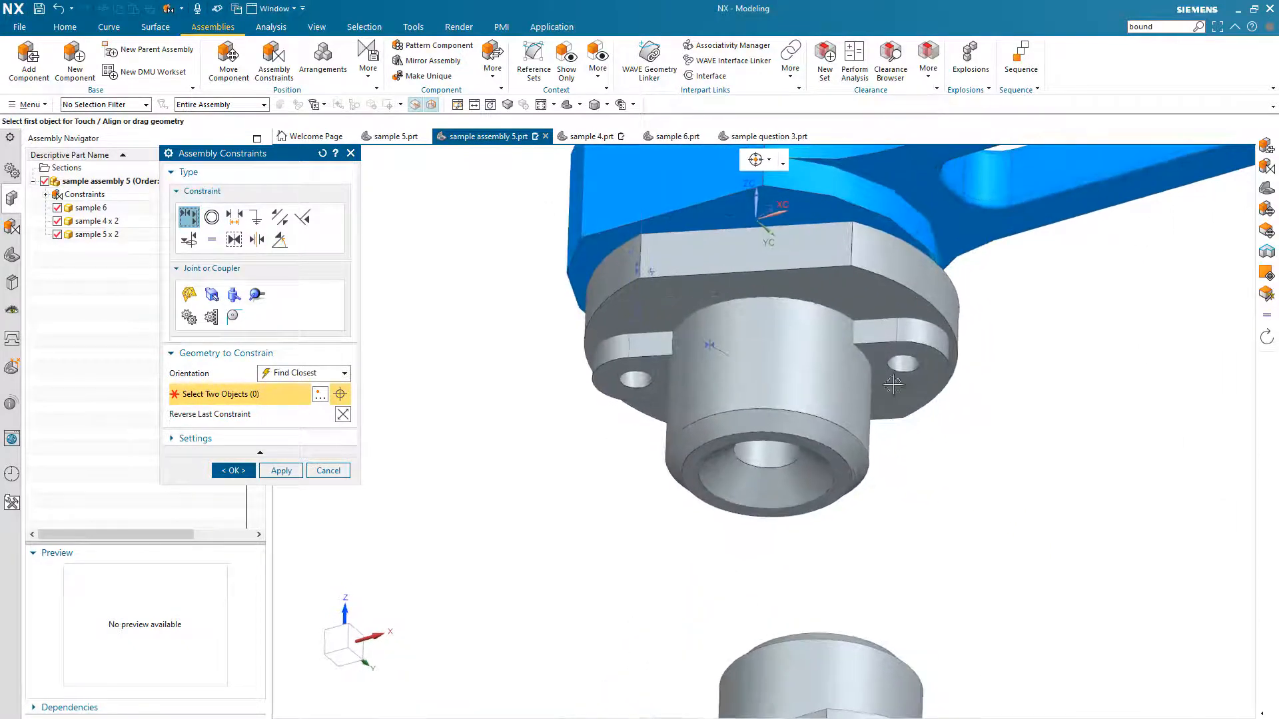
pyautogui.click(906, 364)
pyautogui.moveTo(906, 363)
pyautogui.mouseDown(button='middle')
pyautogui.moveTo(814, 380)
pyautogui.moveTo(834, 435)
pyautogui.moveTo(883, 360)
pyautogui.mouseUp(button='middle')
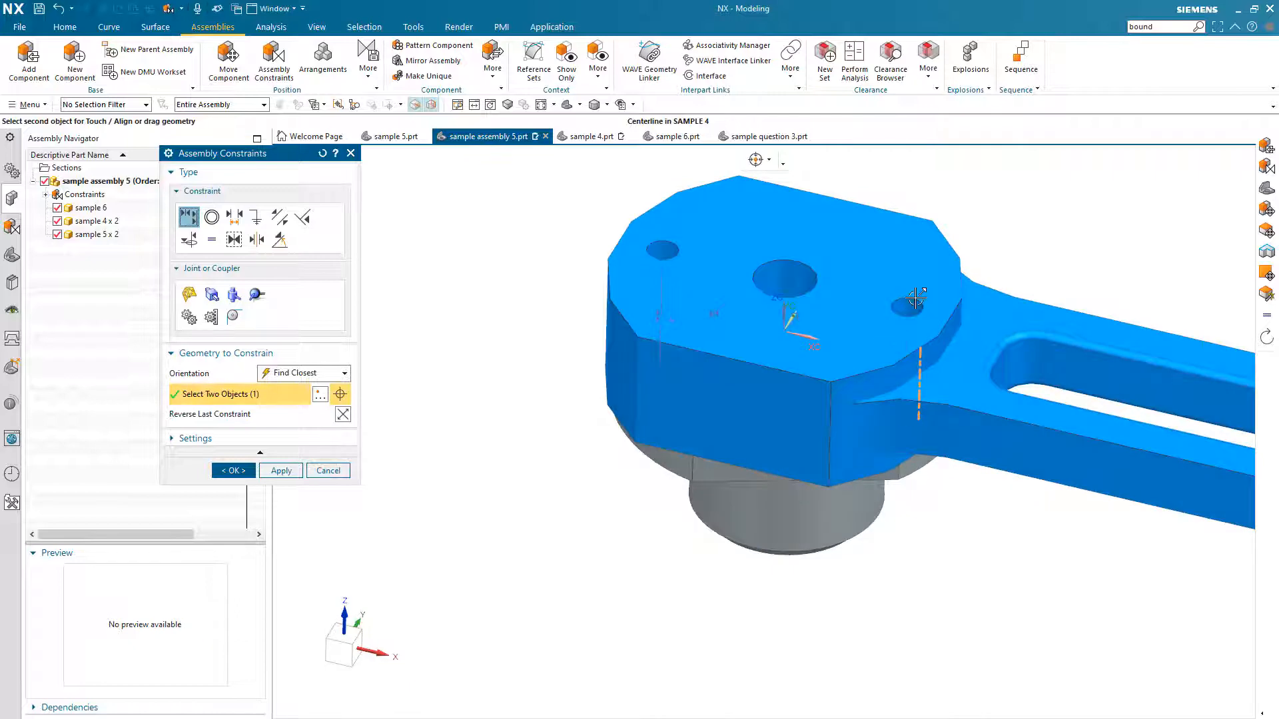
pyautogui.click(906, 363)
pyautogui.scroll(-3, 645, 398)
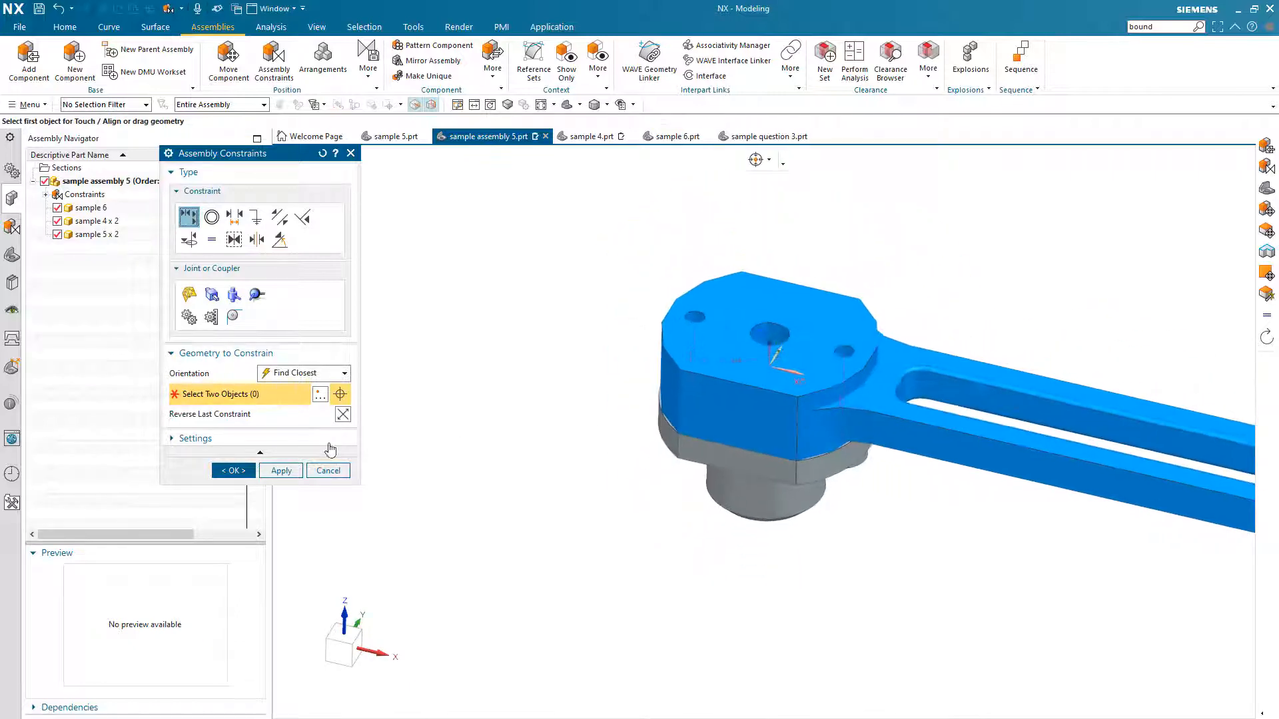
pyautogui.click(280, 471)
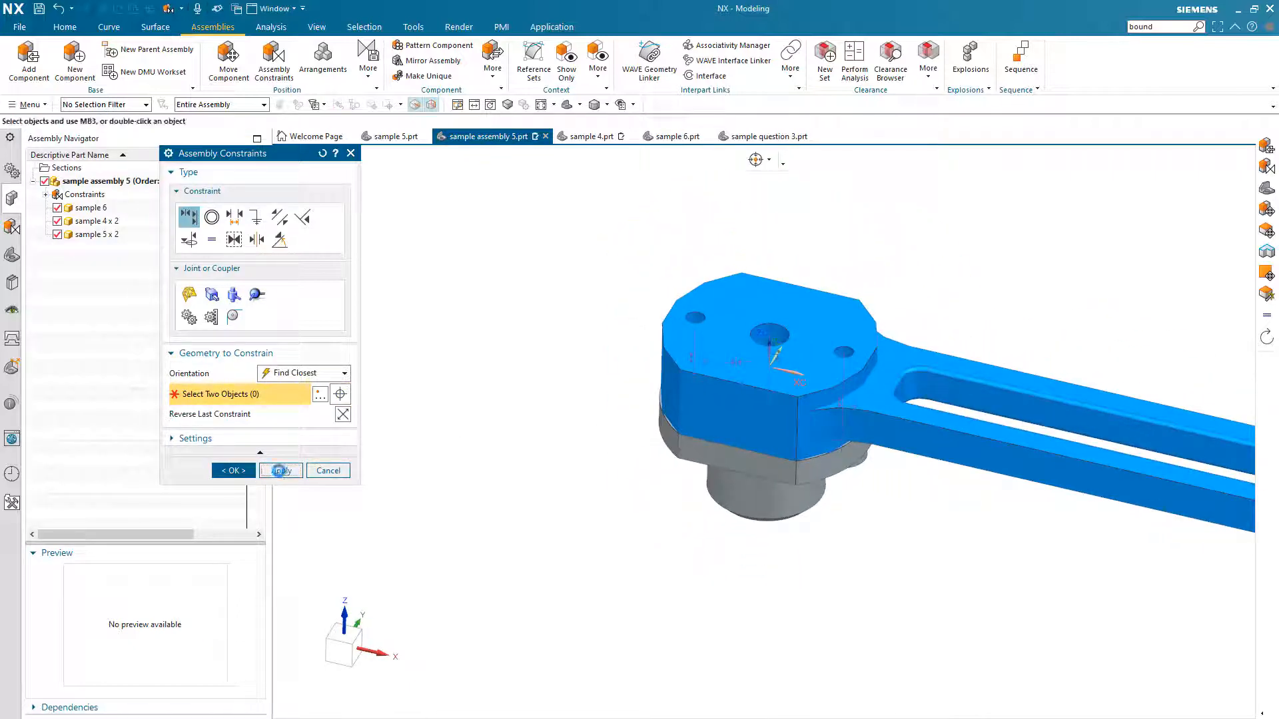
pyautogui.click(323, 471)
# Select the whole assembly and display all its components with Show Exact.
pyautogui.scroll(2, 542, 416)
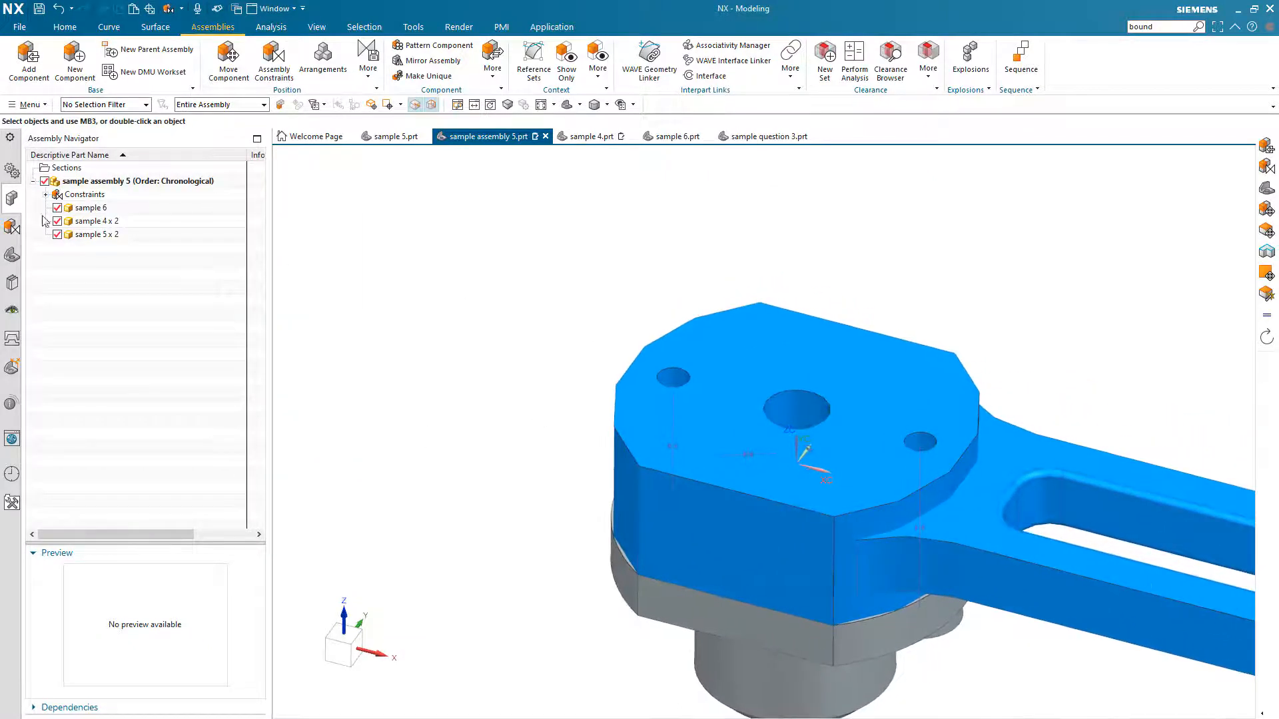
pyautogui.rightClick(102, 183)
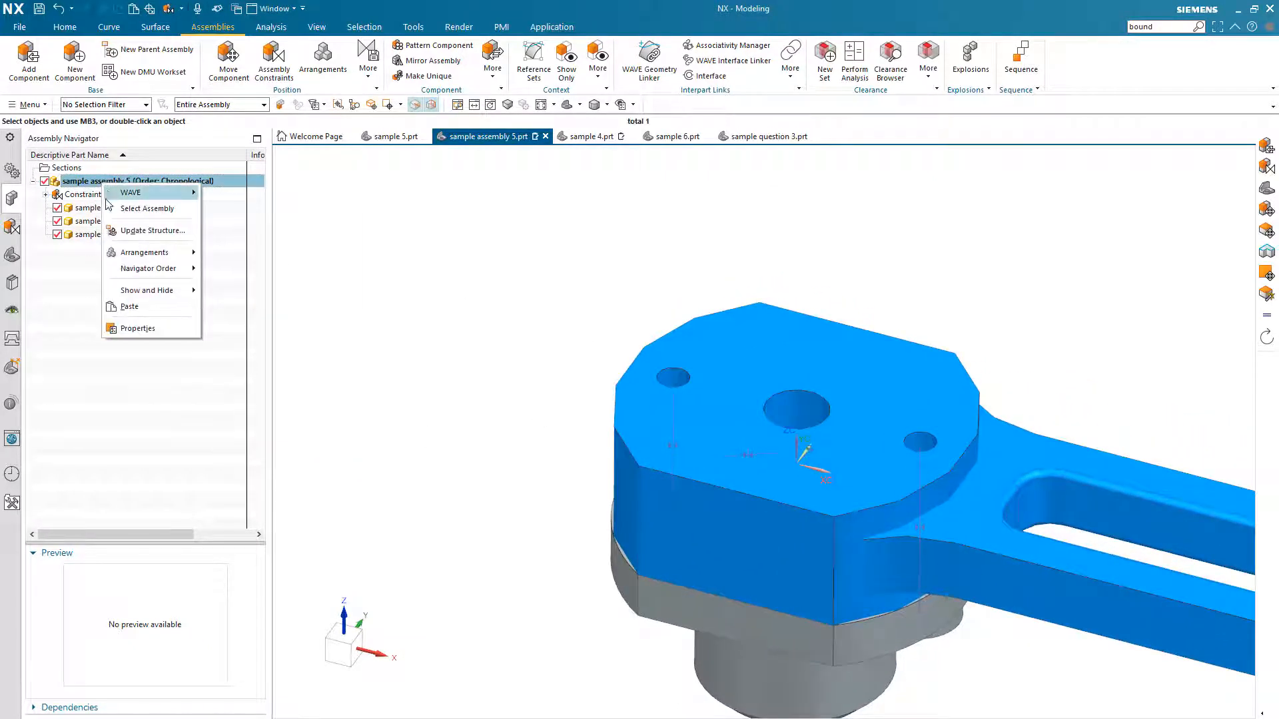
pyautogui.click(83, 273)
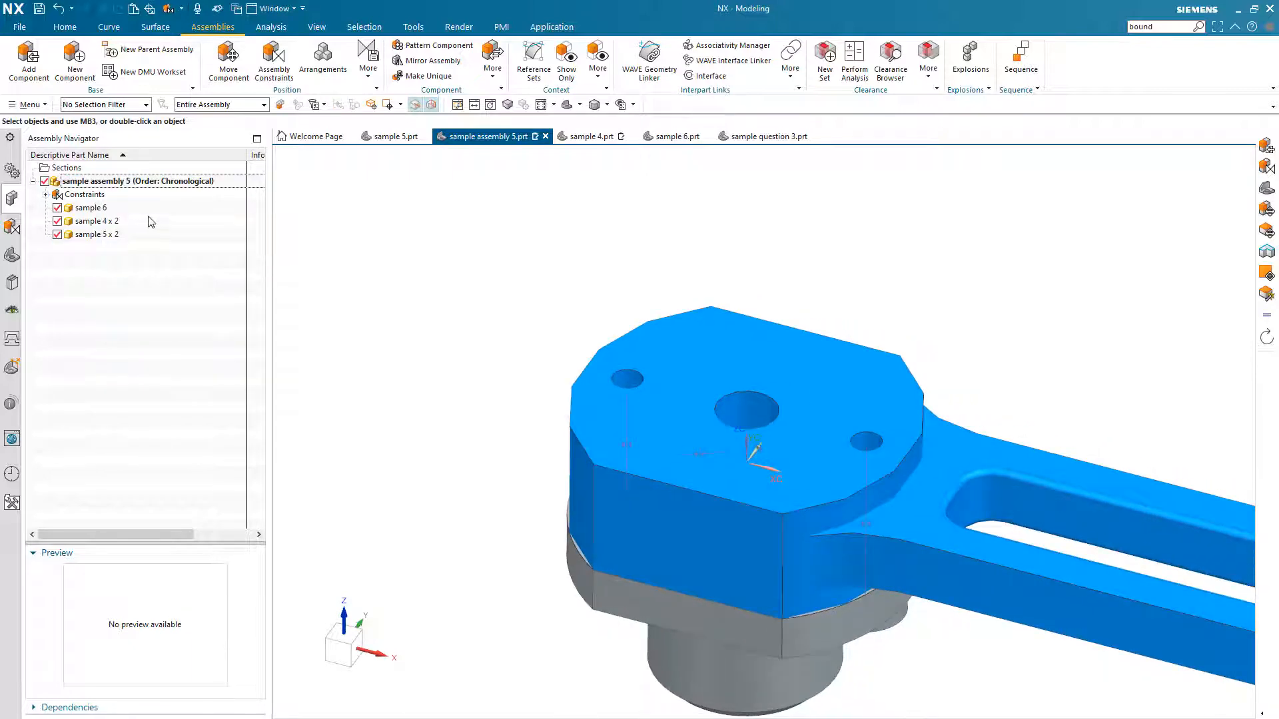
pyautogui.rightClick(99, 182)
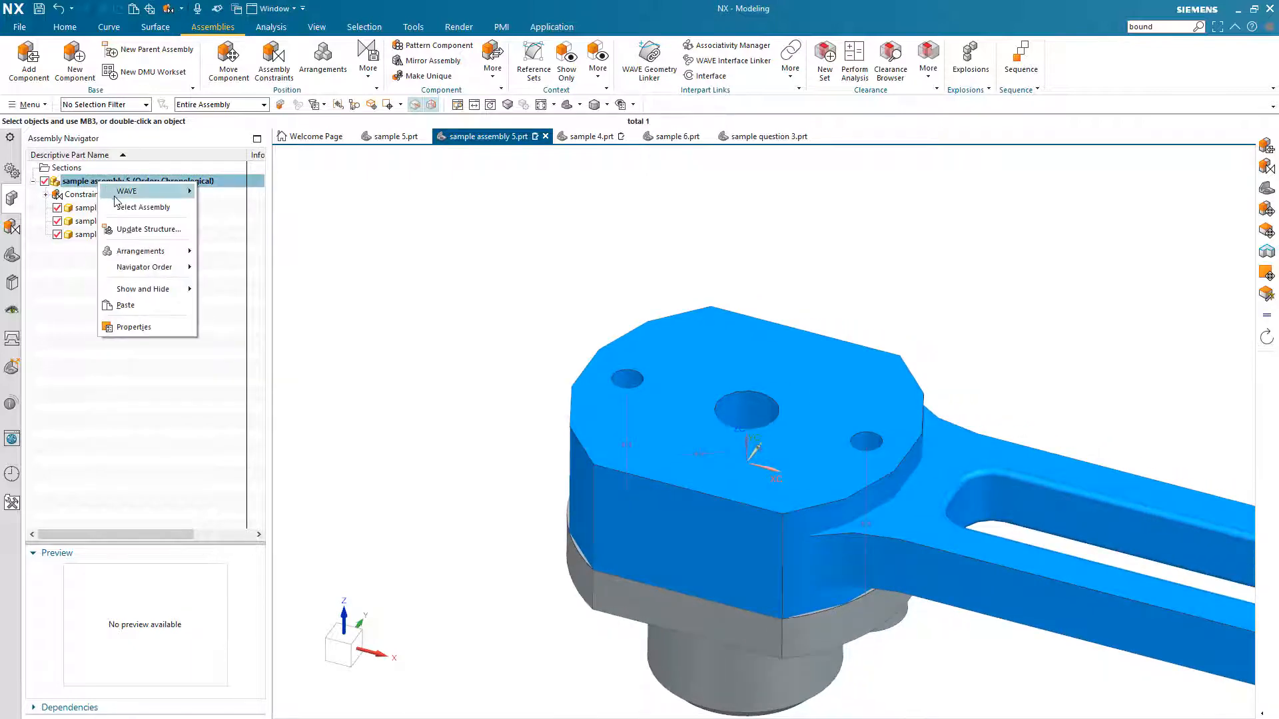
pyautogui.click(120, 209)
pyautogui.rightClick(118, 223)
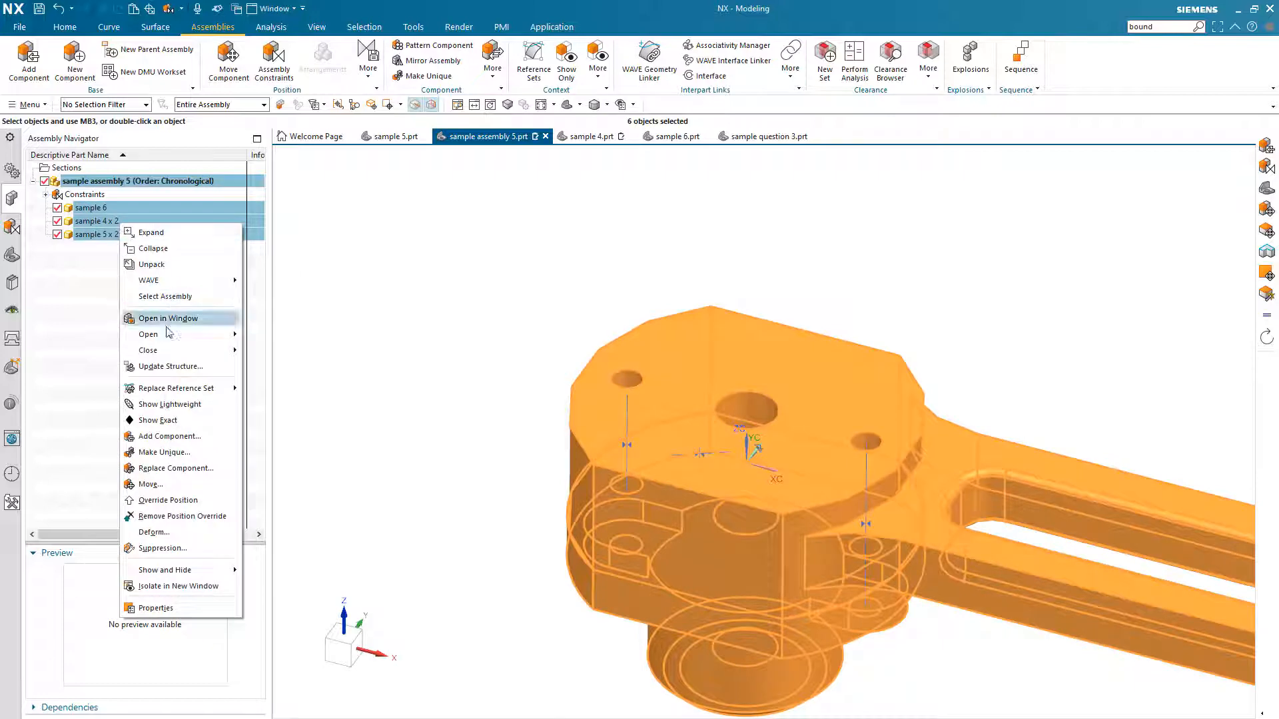
pyautogui.click(169, 421)
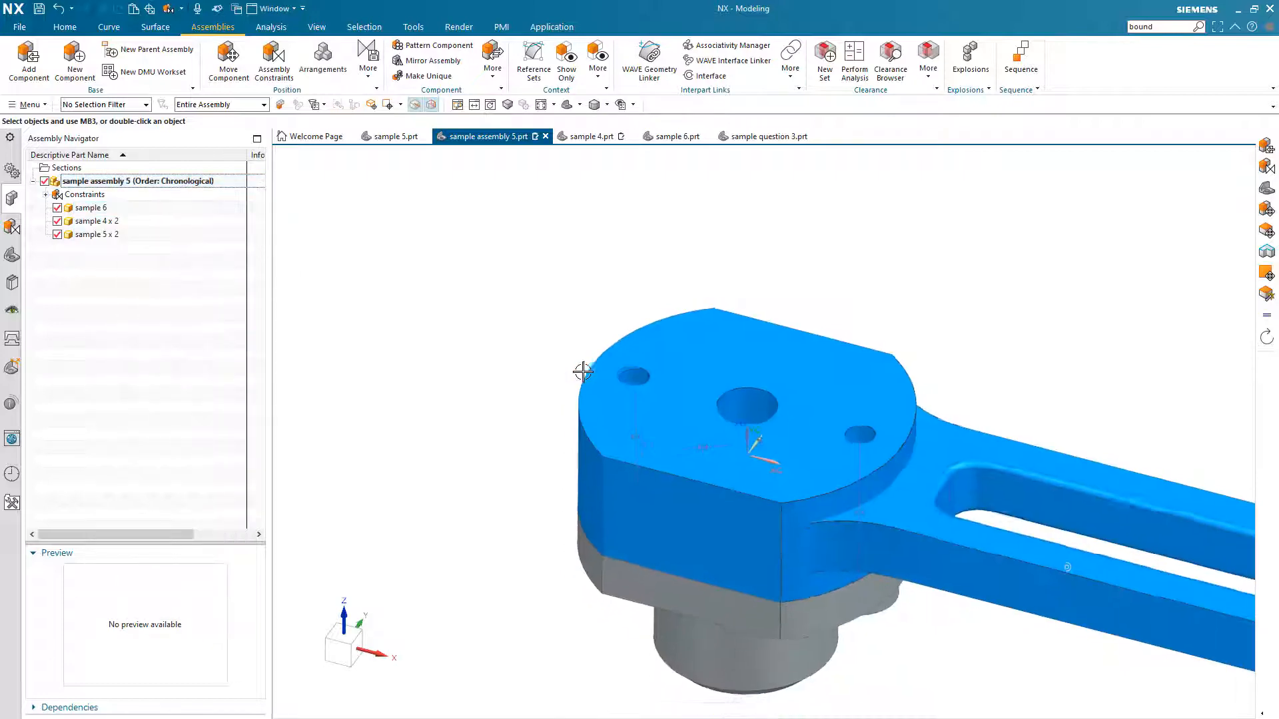
# Make a small base hole edge of the other sample 4 concentric with the arm's upper small hole farther from the slot.
pyautogui.scroll(-2, 571, 363)
pyautogui.scroll(1, 571, 363)
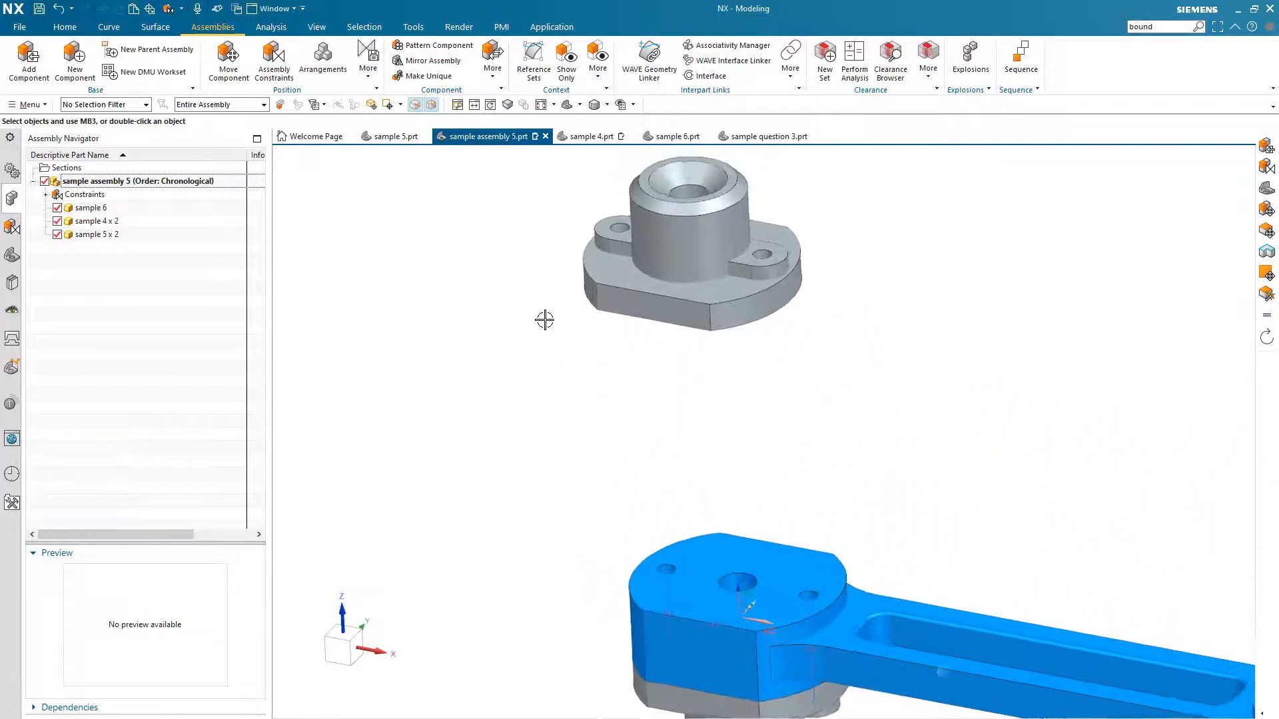
pyautogui.click(274, 75)
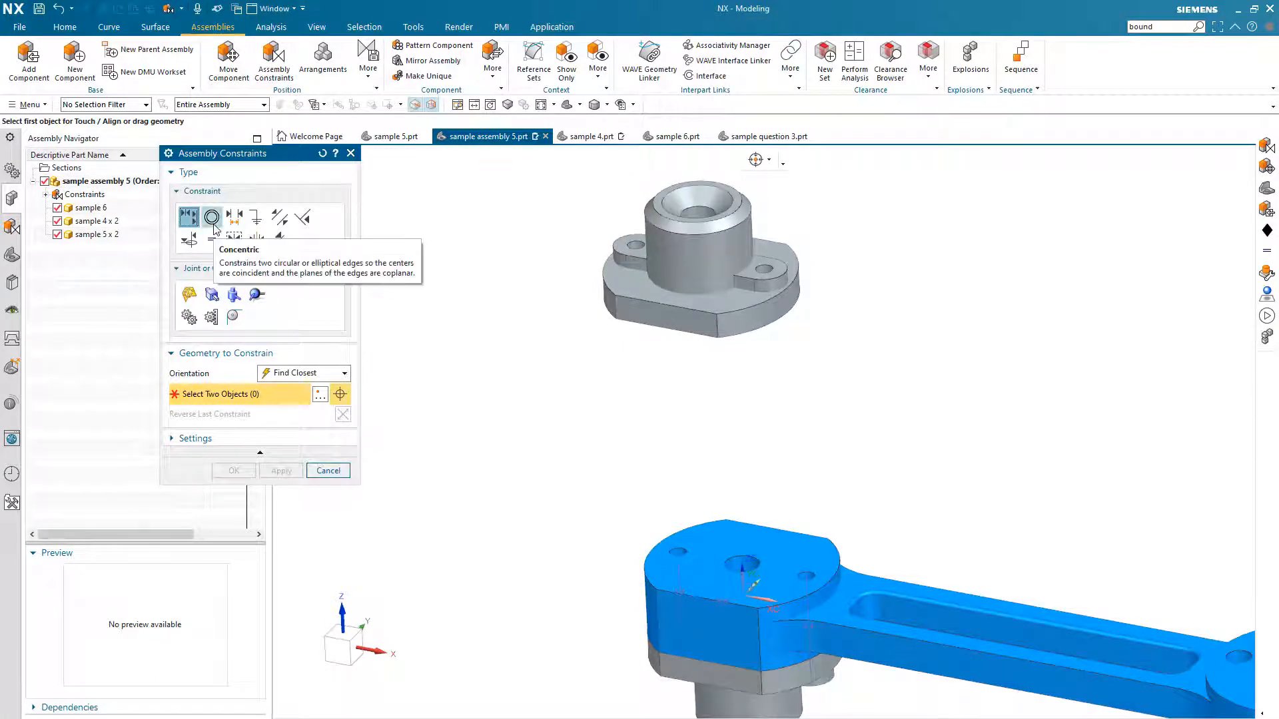
pyautogui.click(213, 224)
pyautogui.moveTo(692, 394); pyautogui.dragTo(779, 450, button='middle')
pyautogui.click(854, 484)
pyautogui.scroll(-3, 859, 481)
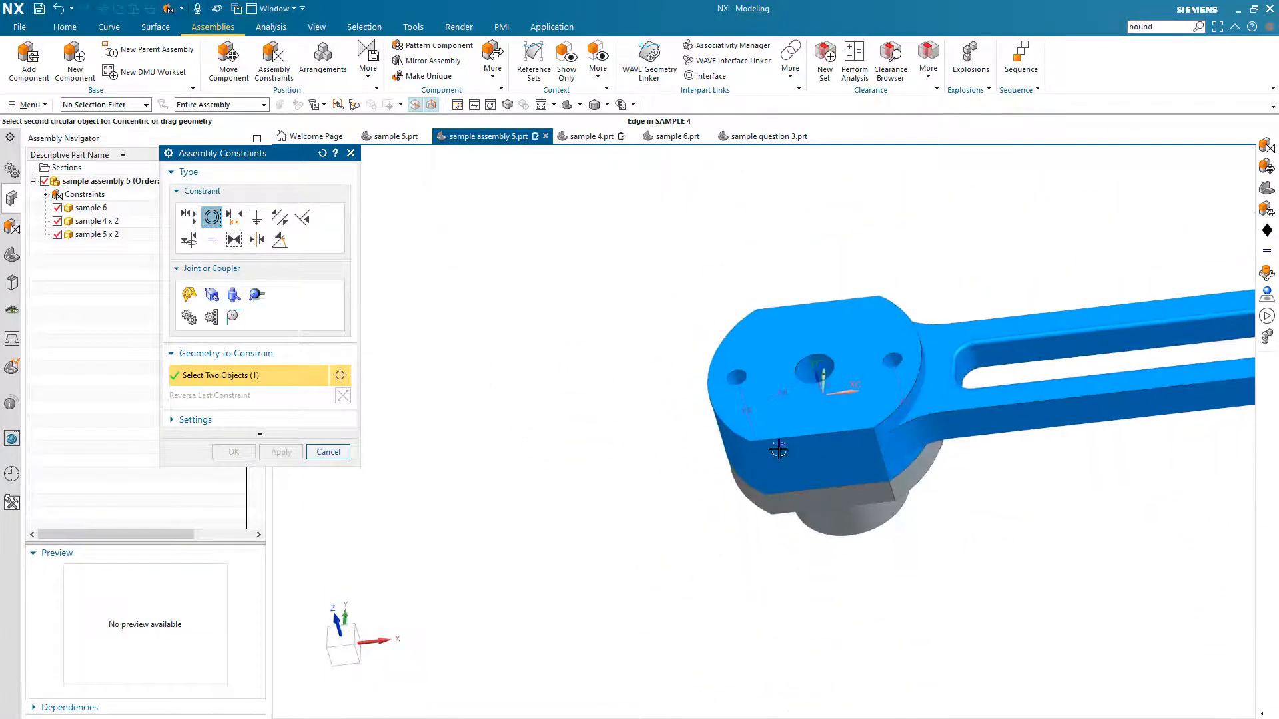
pyautogui.click(744, 377)
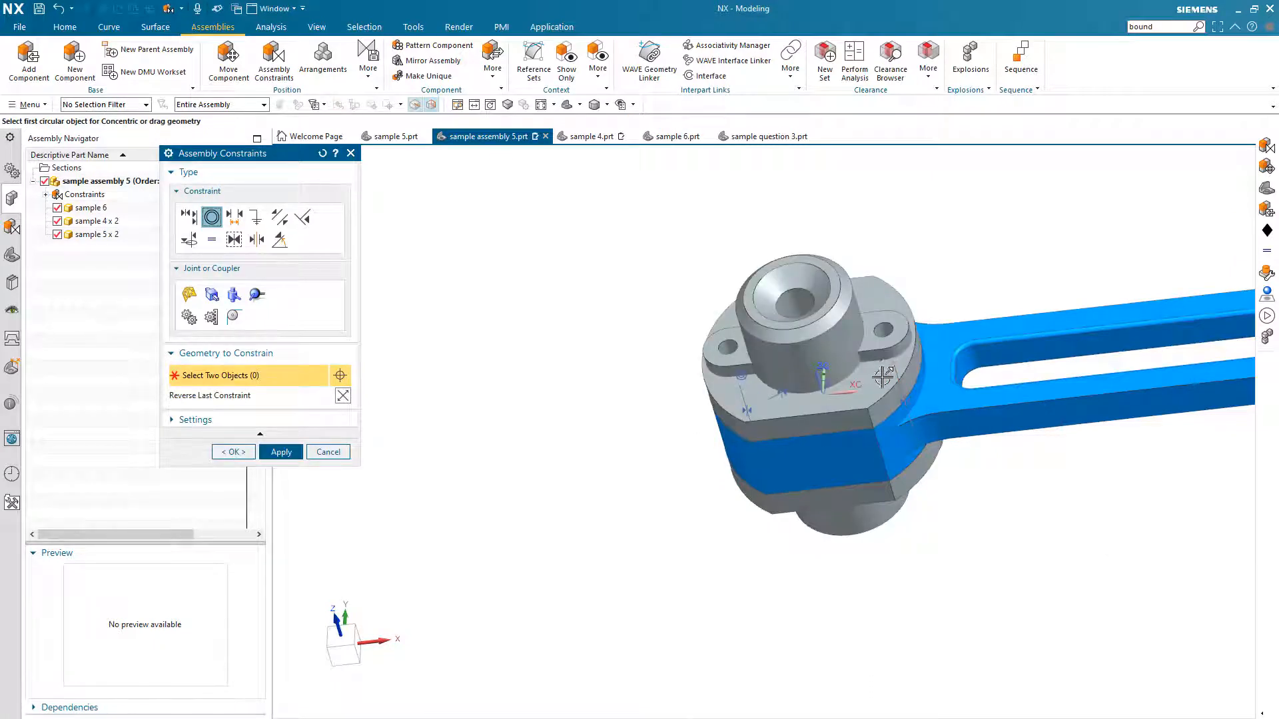
# Swing the upper sample 4 off the arm, make its second small hole concentric with the arm hole nearer the slot, and apply the constraints.
pyautogui.moveTo(882, 378); pyautogui.dragTo(689, 487)
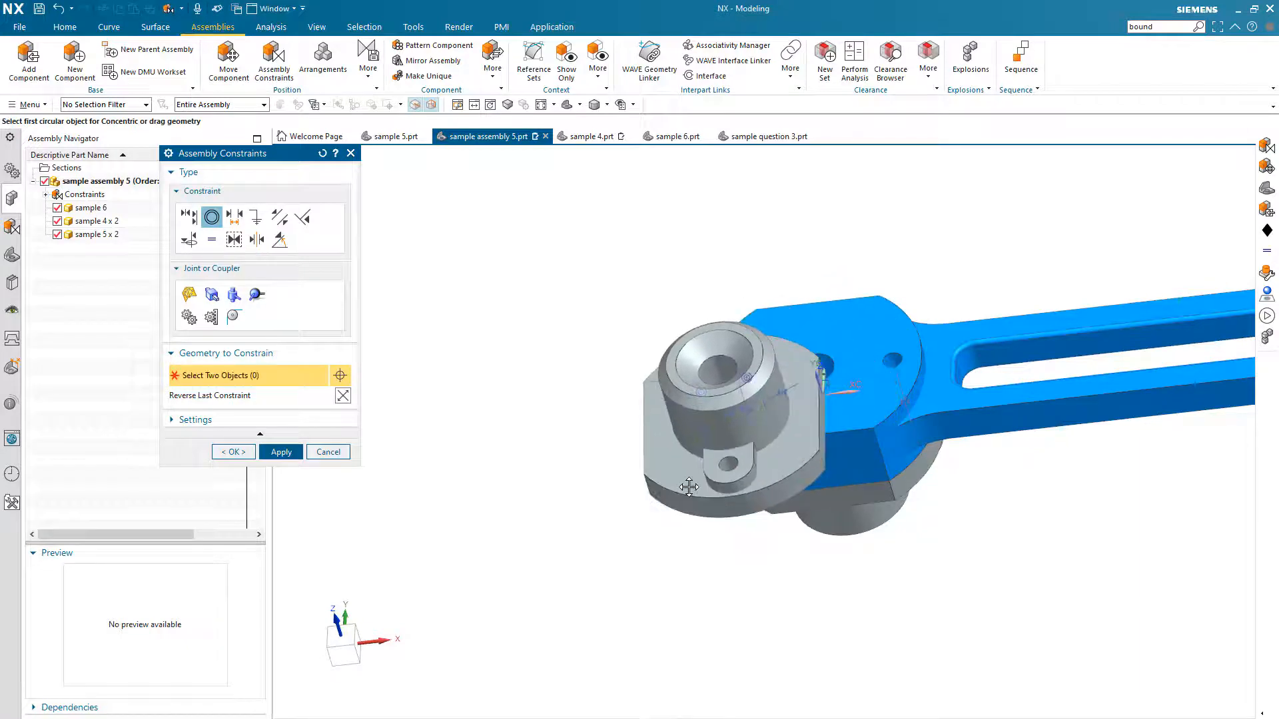
pyautogui.moveTo(688, 486); pyautogui.dragTo(726, 373, button='middle')
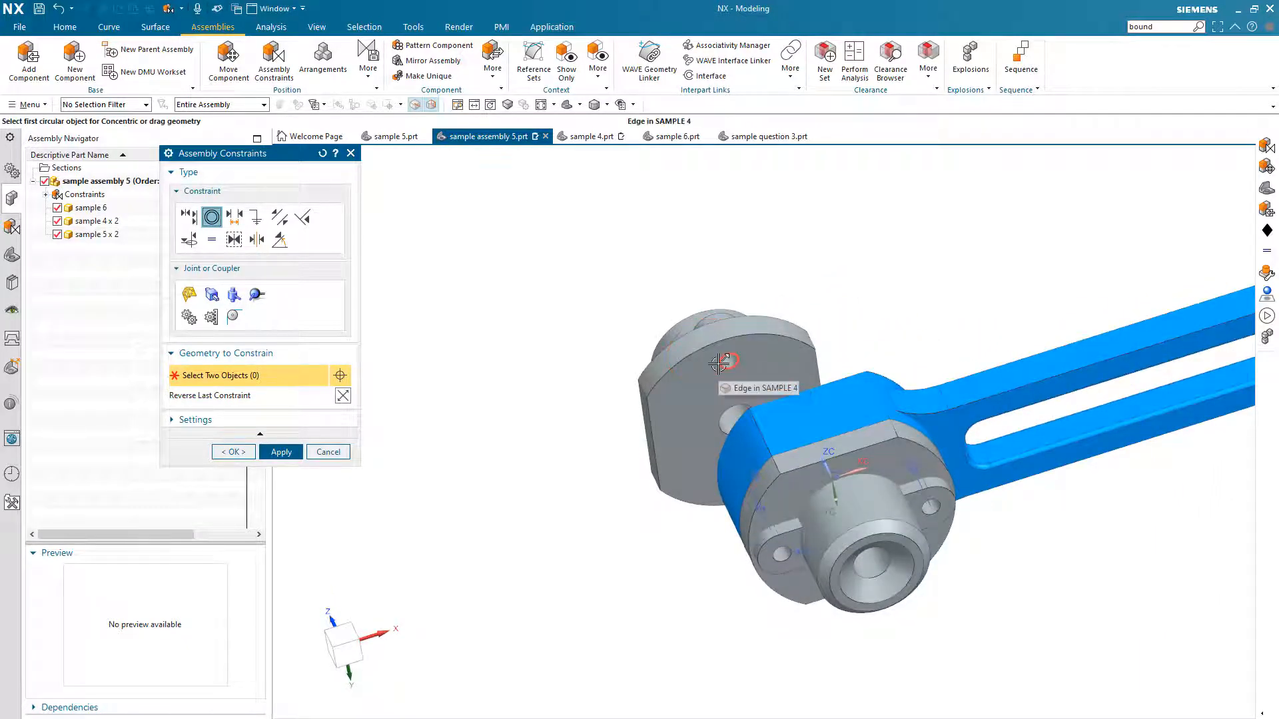
pyautogui.click(720, 363)
pyautogui.moveTo(720, 363); pyautogui.dragTo(788, 333, button='middle')
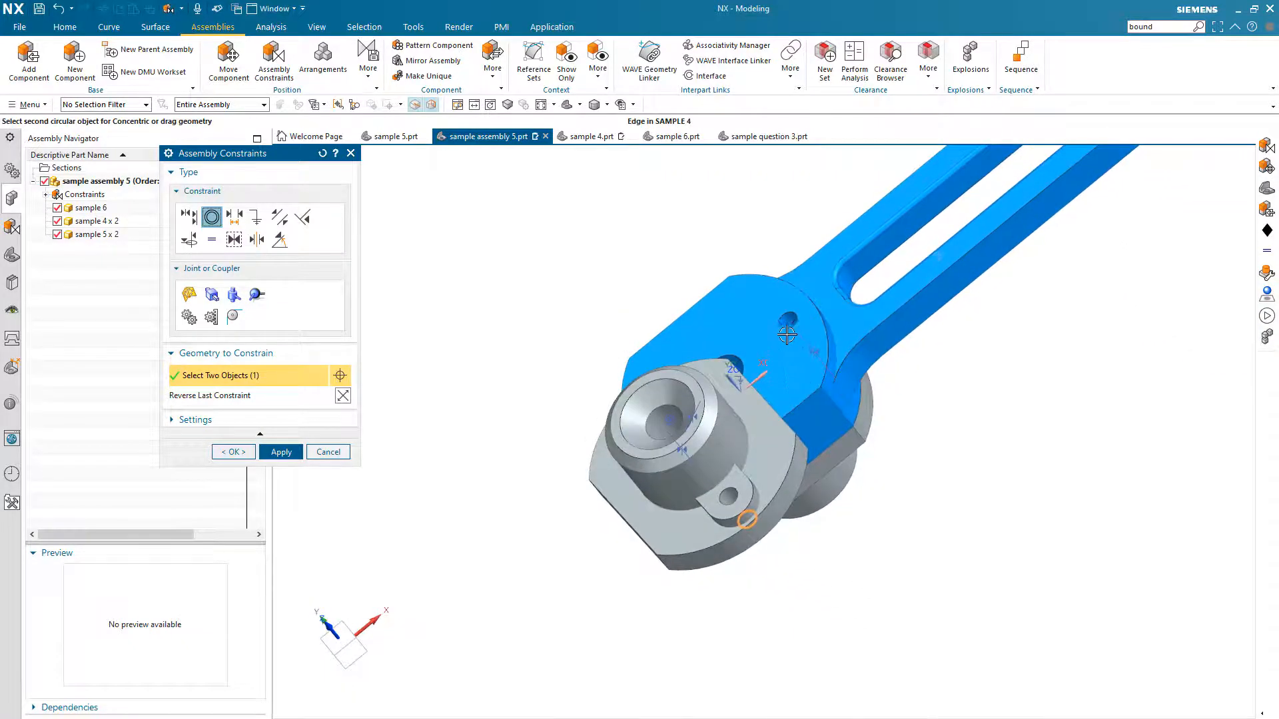
pyautogui.click(788, 329)
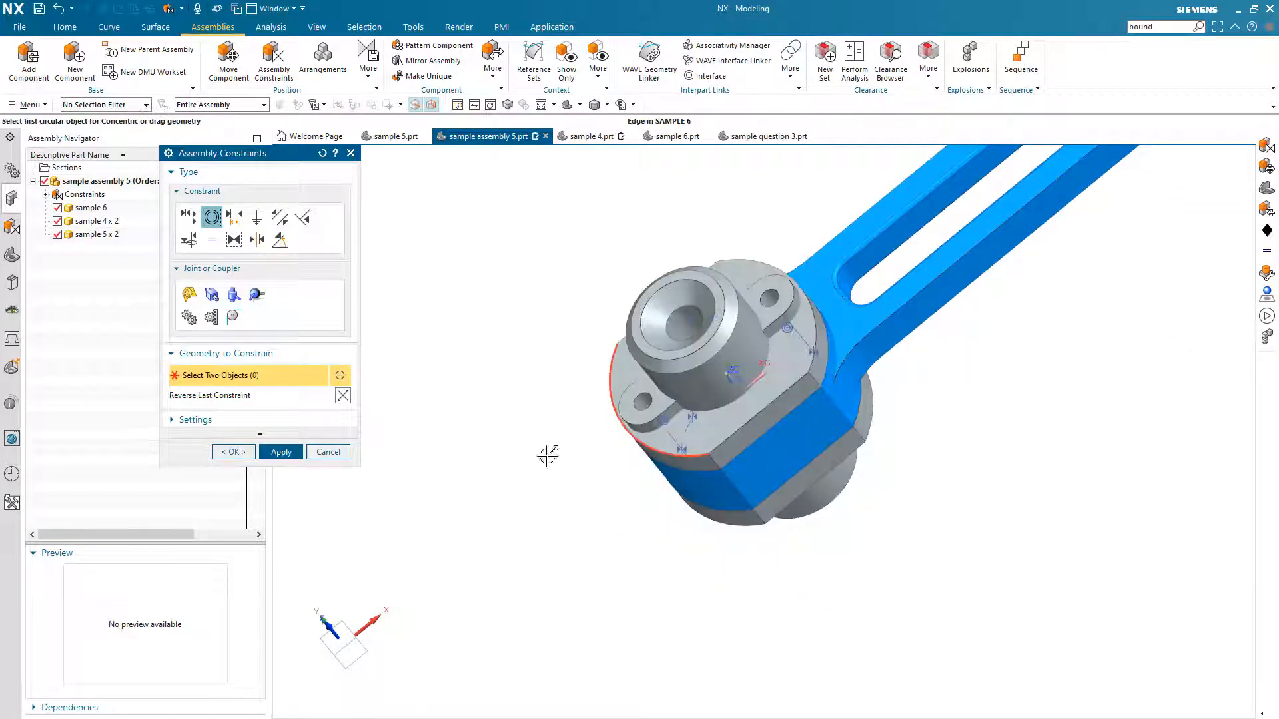
pyautogui.scroll(-3, 548, 457)
pyautogui.moveTo(543, 466); pyautogui.dragTo(333, 478, button='middle')
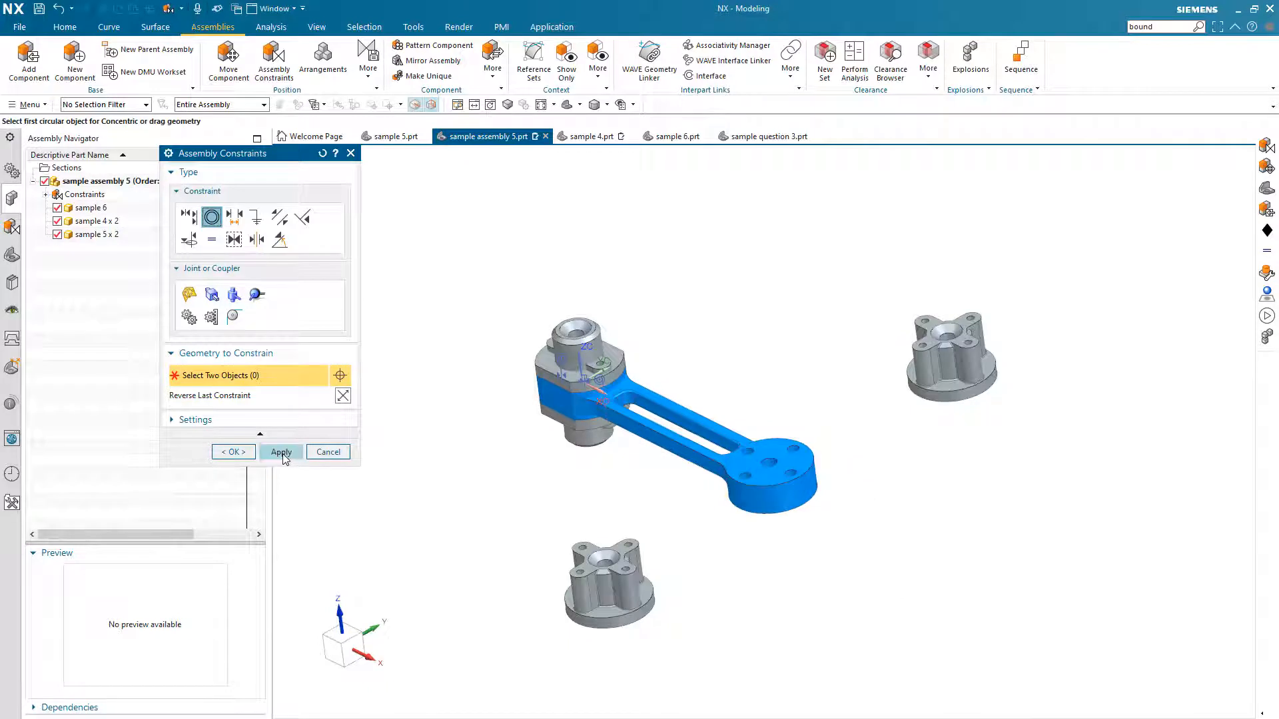
pyautogui.click(282, 453)
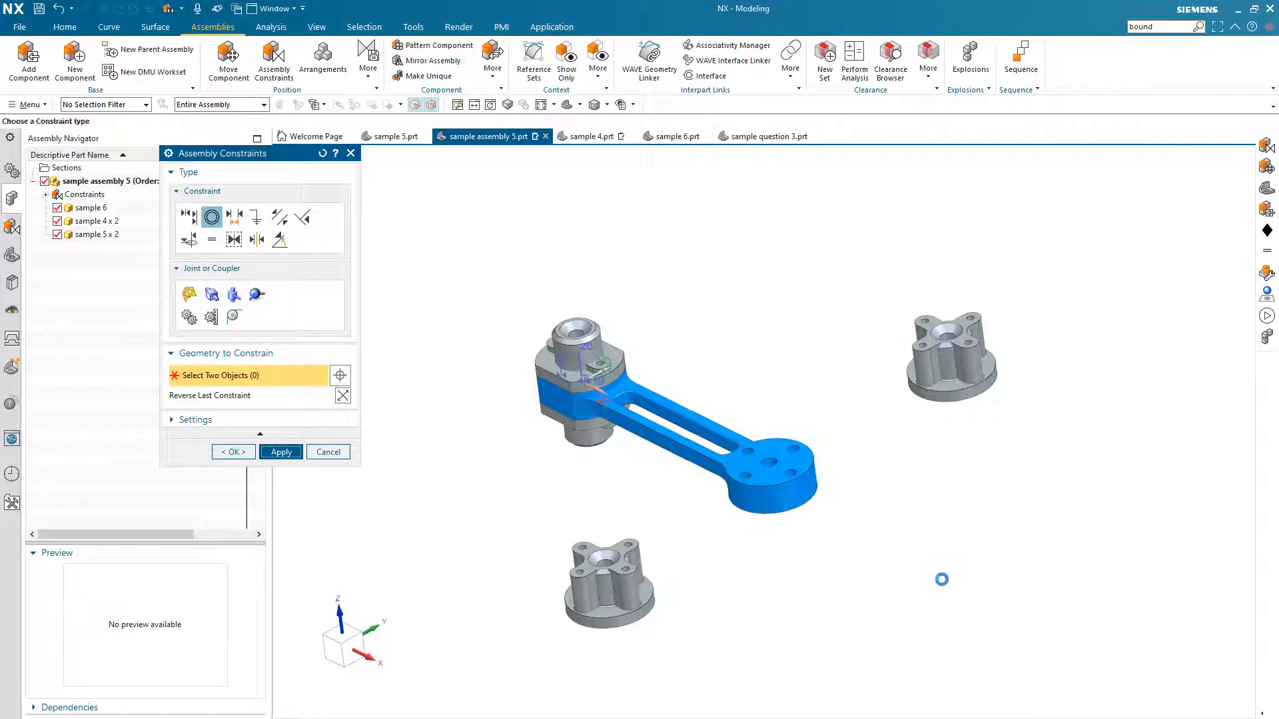
# Make a small base hole edge of one sample 5 concentric with a small hole on the upper face of the arm's round end.
pyautogui.scroll(5, 944, 580)
pyautogui.scroll(-3, 942, 574)
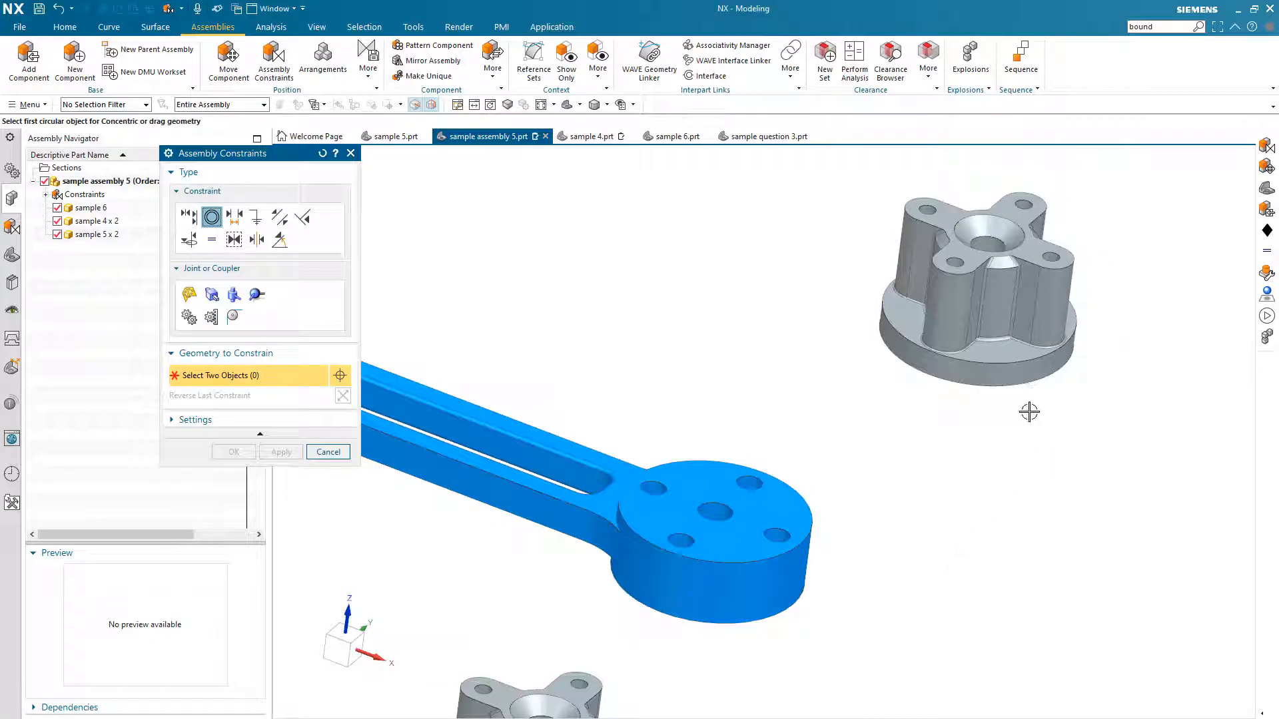
pyautogui.scroll(3, 1033, 433)
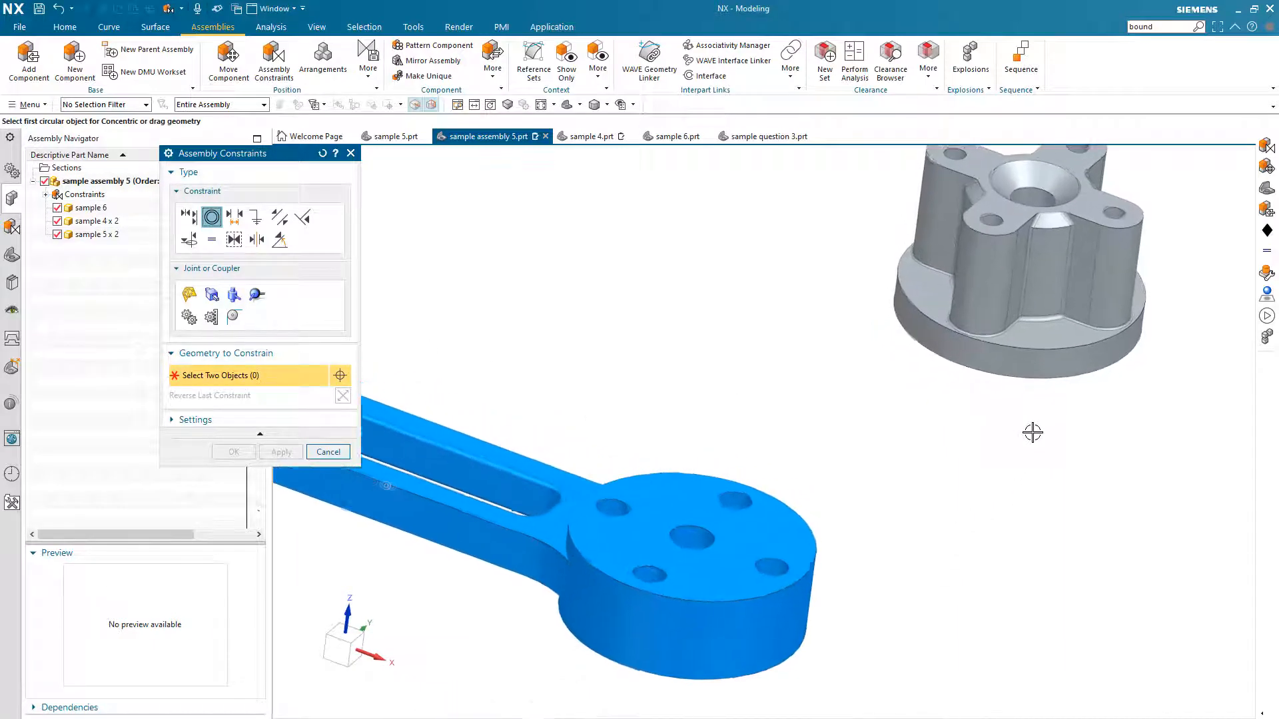
pyautogui.moveTo(1033, 433); pyautogui.dragTo(860, 559, button='middle')
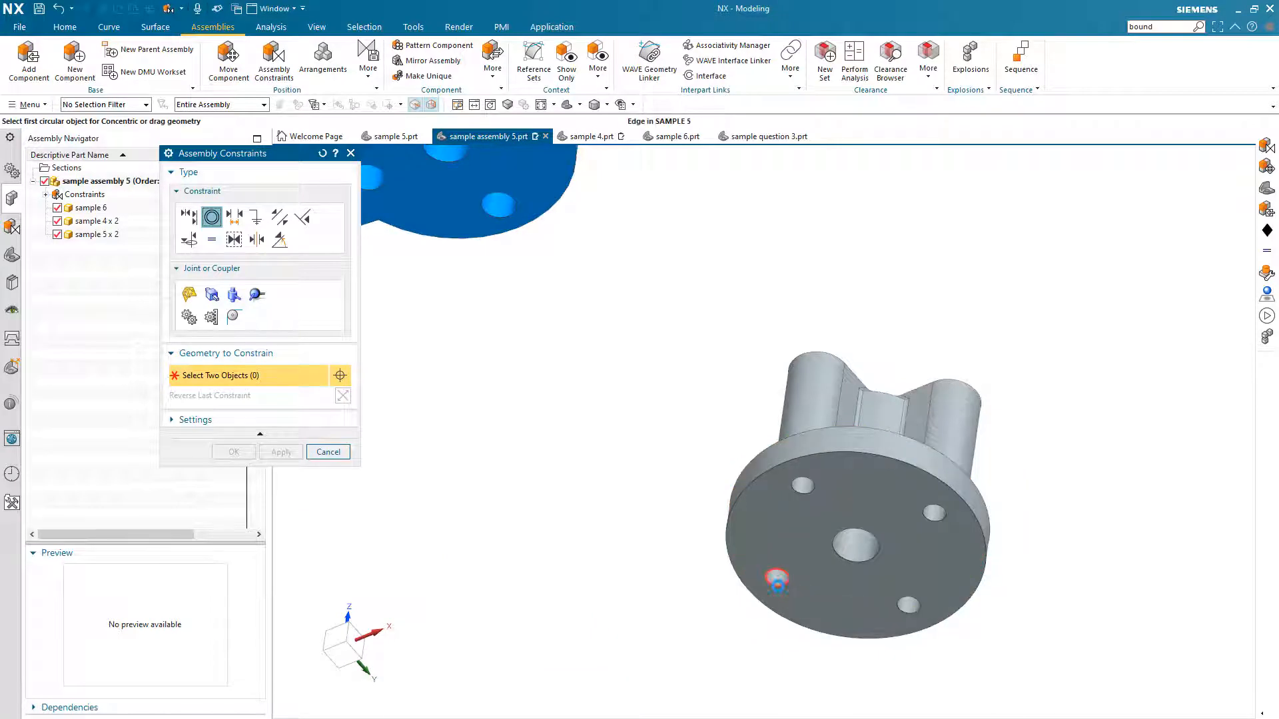
pyautogui.click(776, 577)
pyautogui.moveTo(776, 577); pyautogui.dragTo(828, 565, button='middle')
pyautogui.click(828, 567)
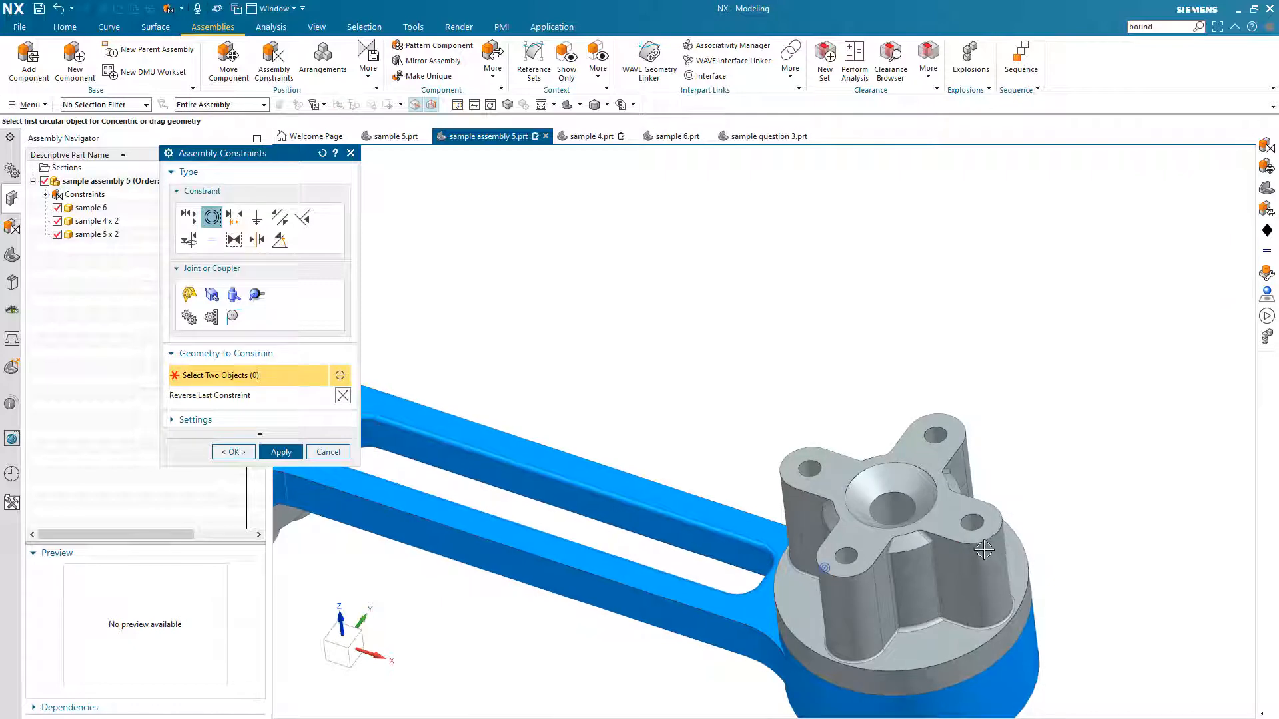
# Swing the upper sample 5 off the arm holes, make its second small base hole concentric with another arm hole, and apply the constraints.
pyautogui.moveTo(980, 547); pyautogui.dragTo(983, 368)
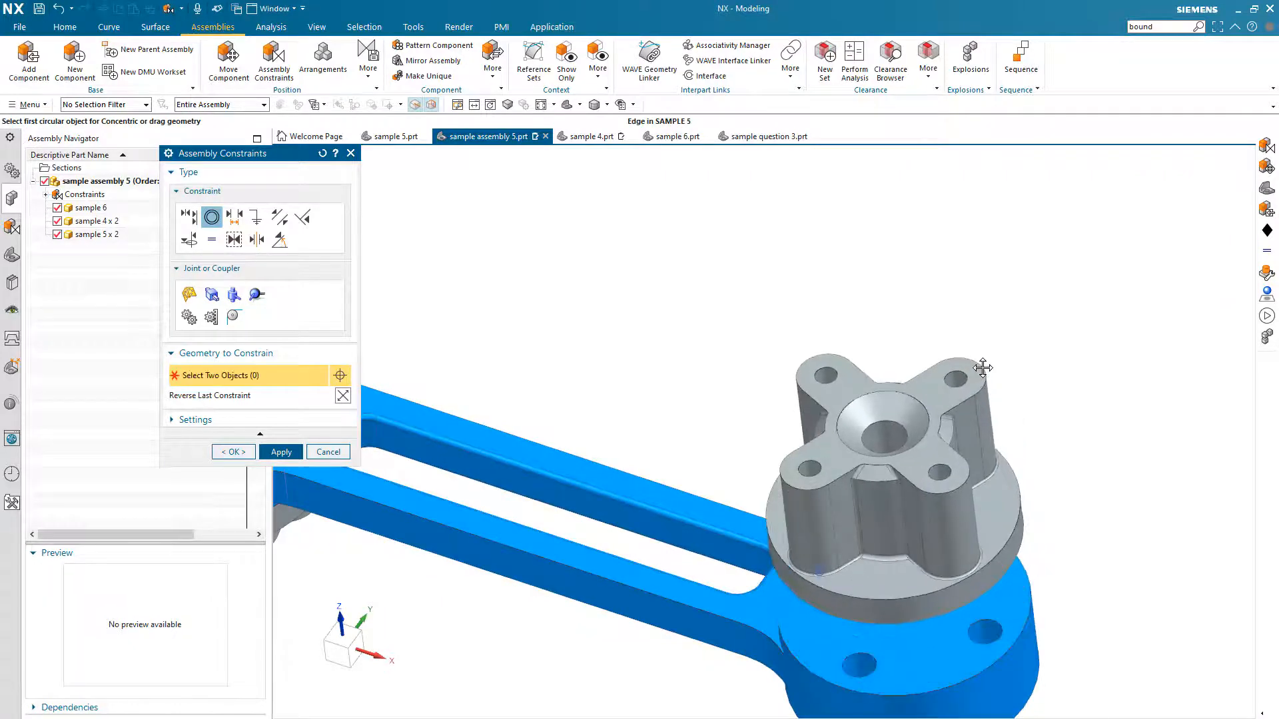
pyautogui.click(1000, 626)
pyautogui.moveTo(1000, 626); pyautogui.dragTo(817, 381, button='middle')
pyautogui.click(817, 378)
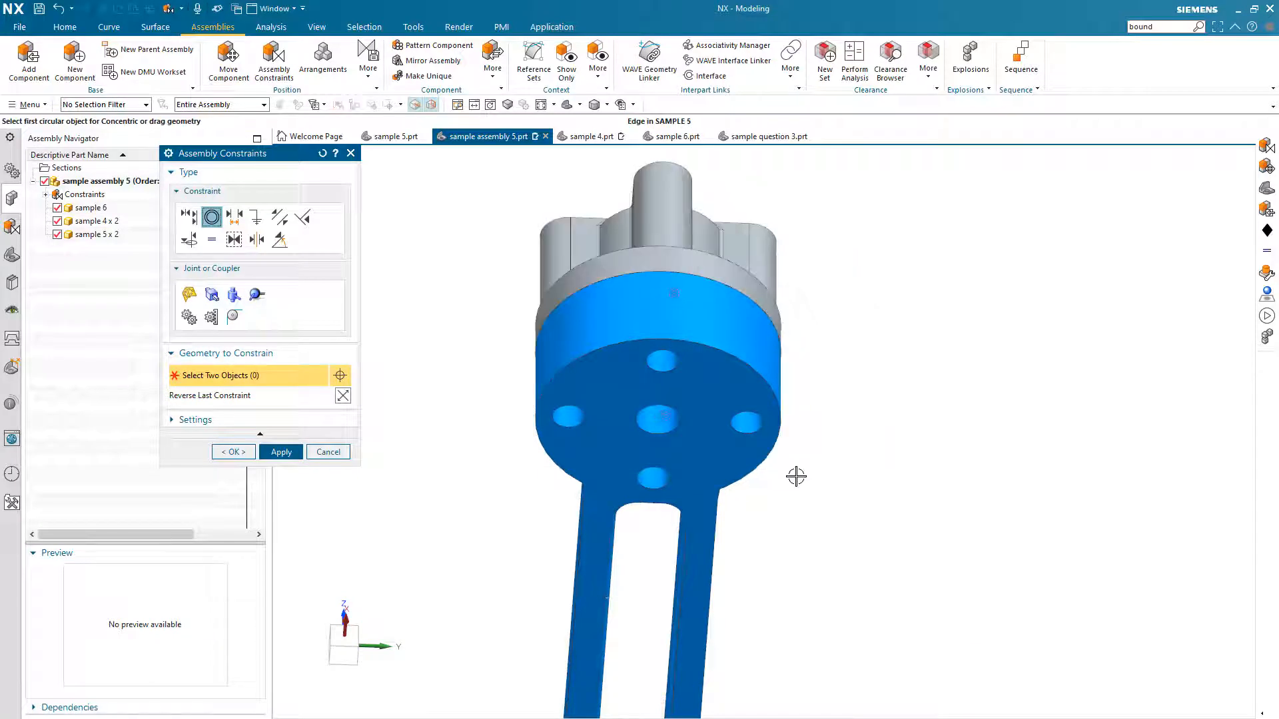
pyautogui.moveTo(786, 514); pyautogui.dragTo(291, 452, button='middle')
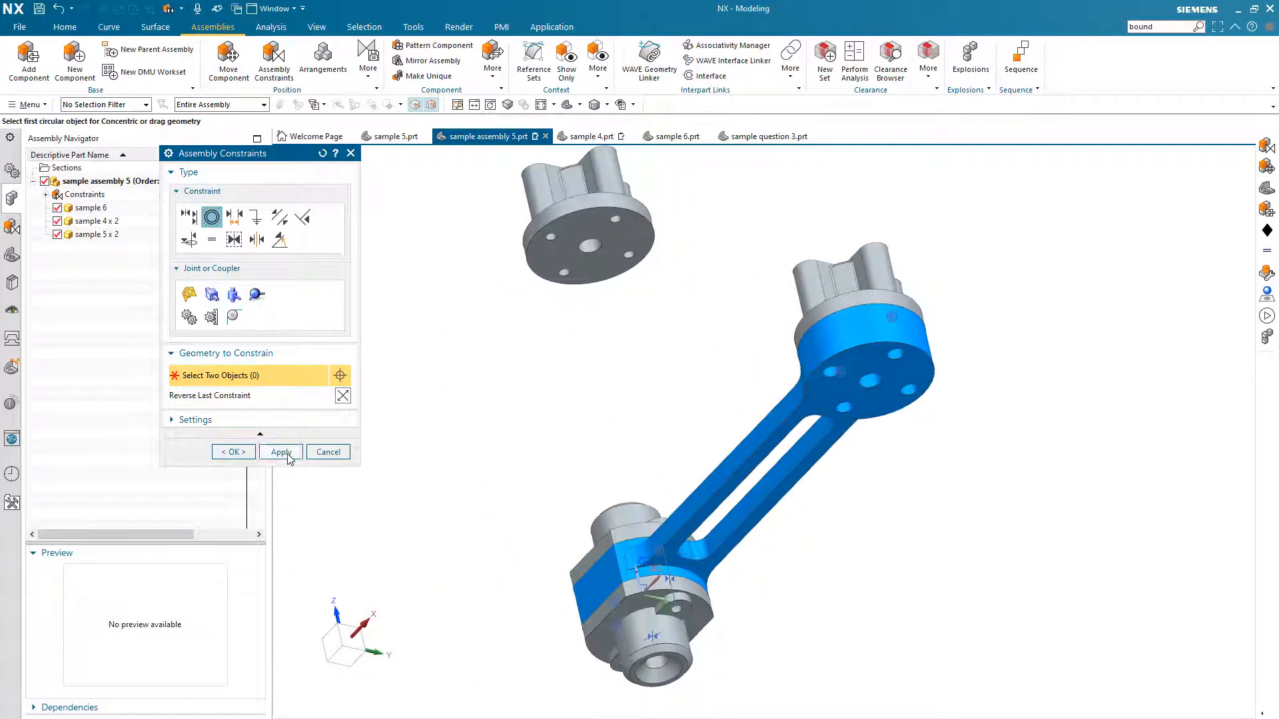
pyautogui.click(281, 453)
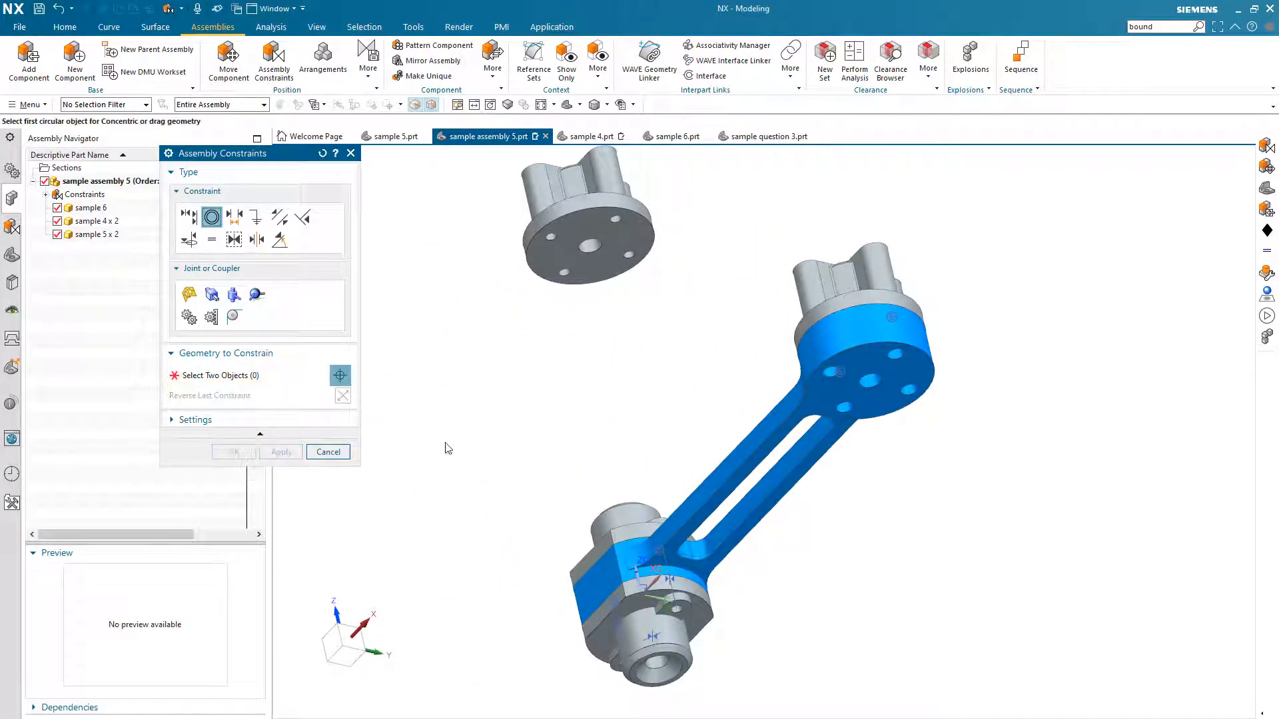
# Make a small base hole of the other sample 5 concentric with a hole on the round end's underside, and reverse the constraint.
pyautogui.scroll(4, 620, 443)
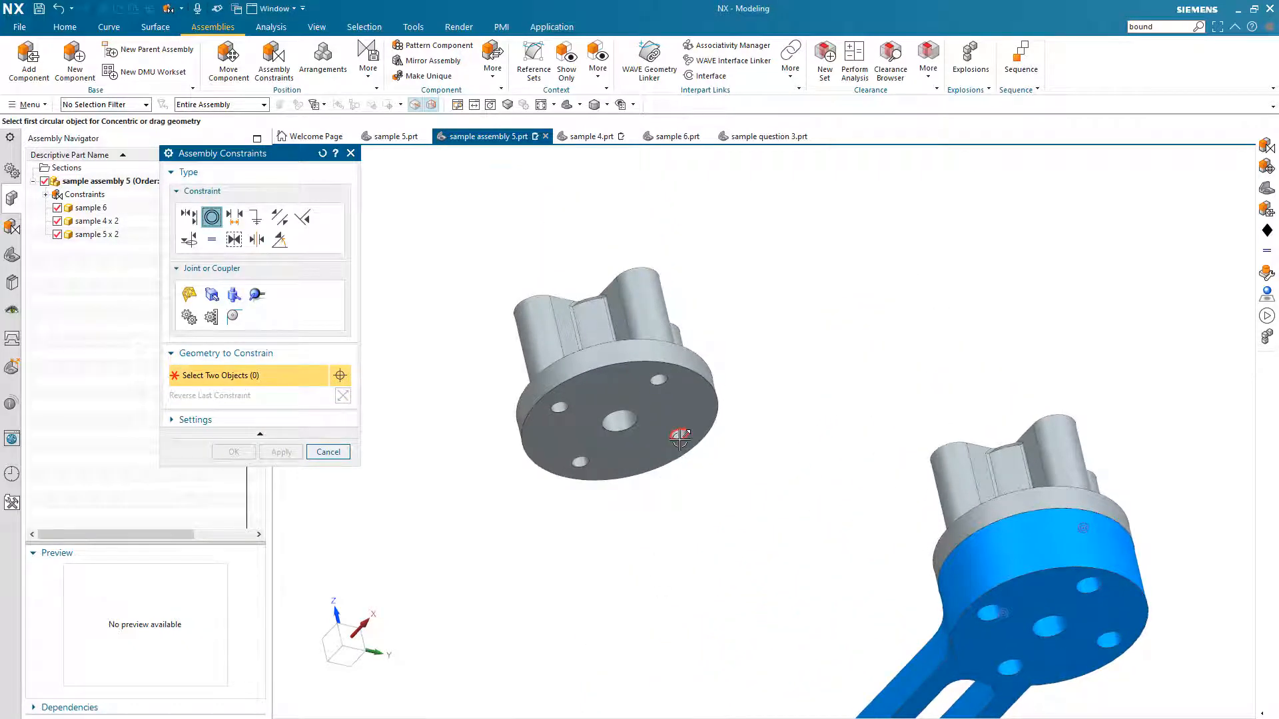
pyautogui.click(680, 437)
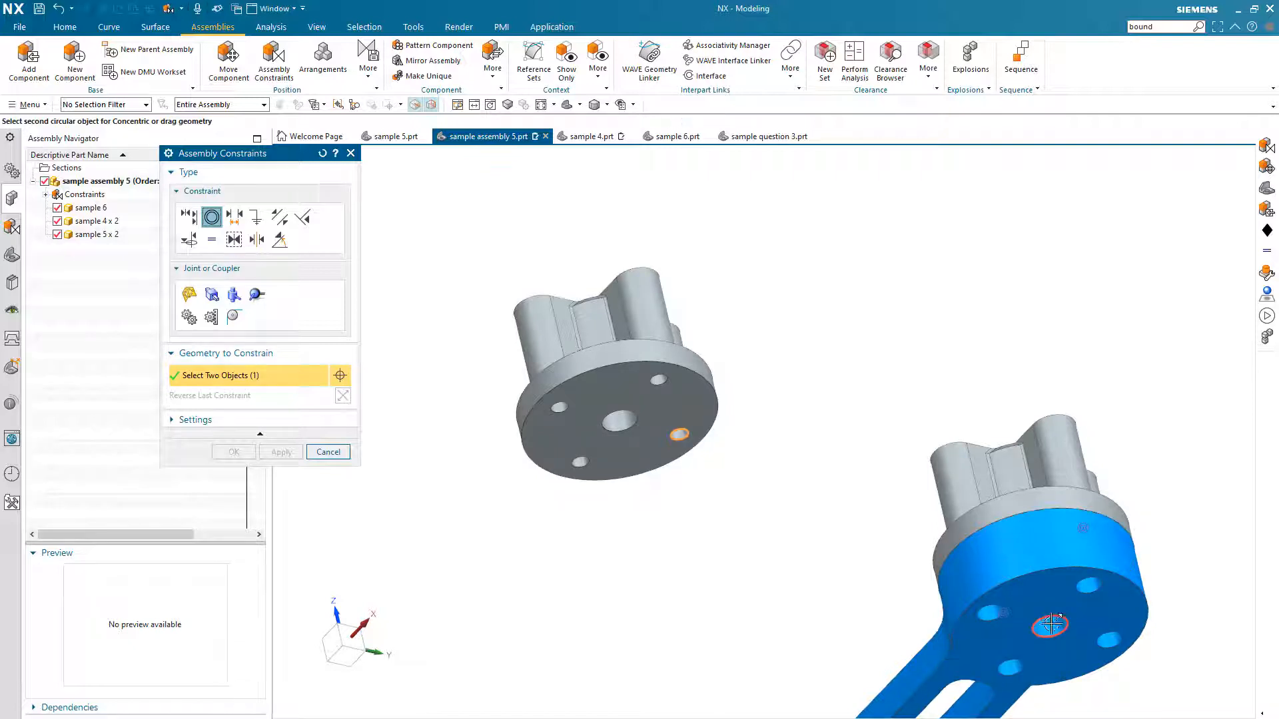
pyautogui.click(1109, 641)
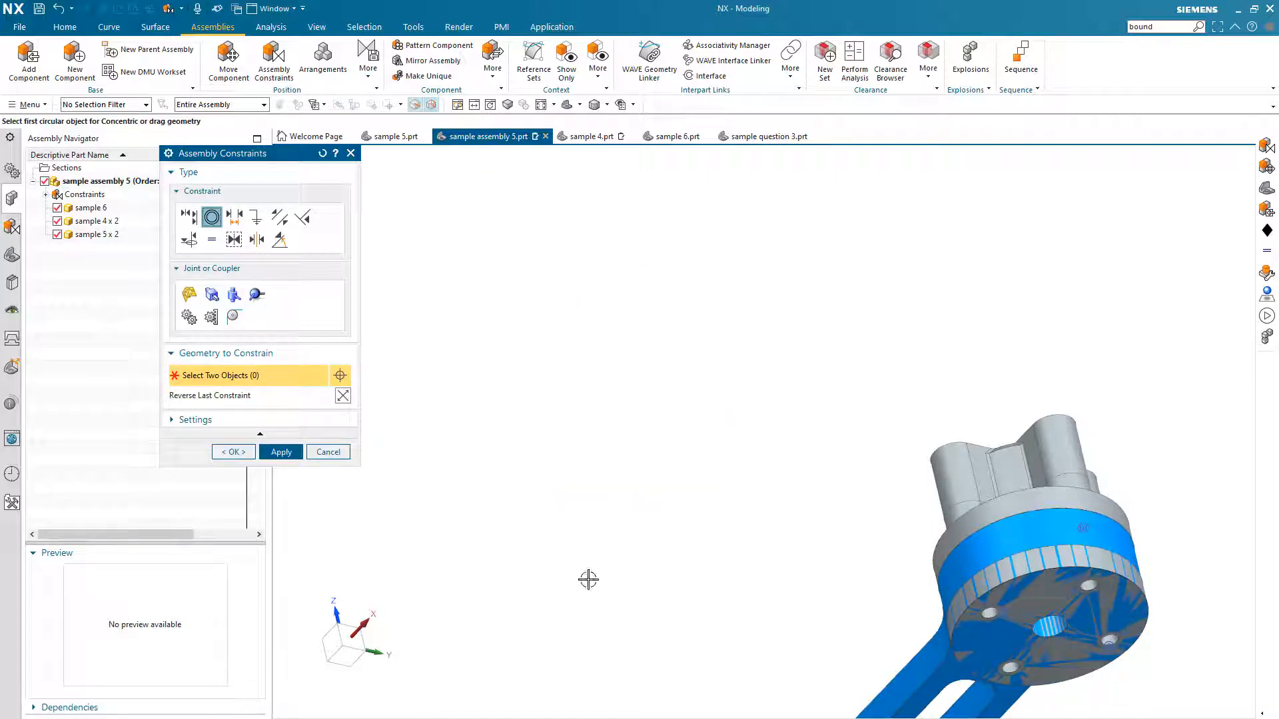
pyautogui.click(345, 397)
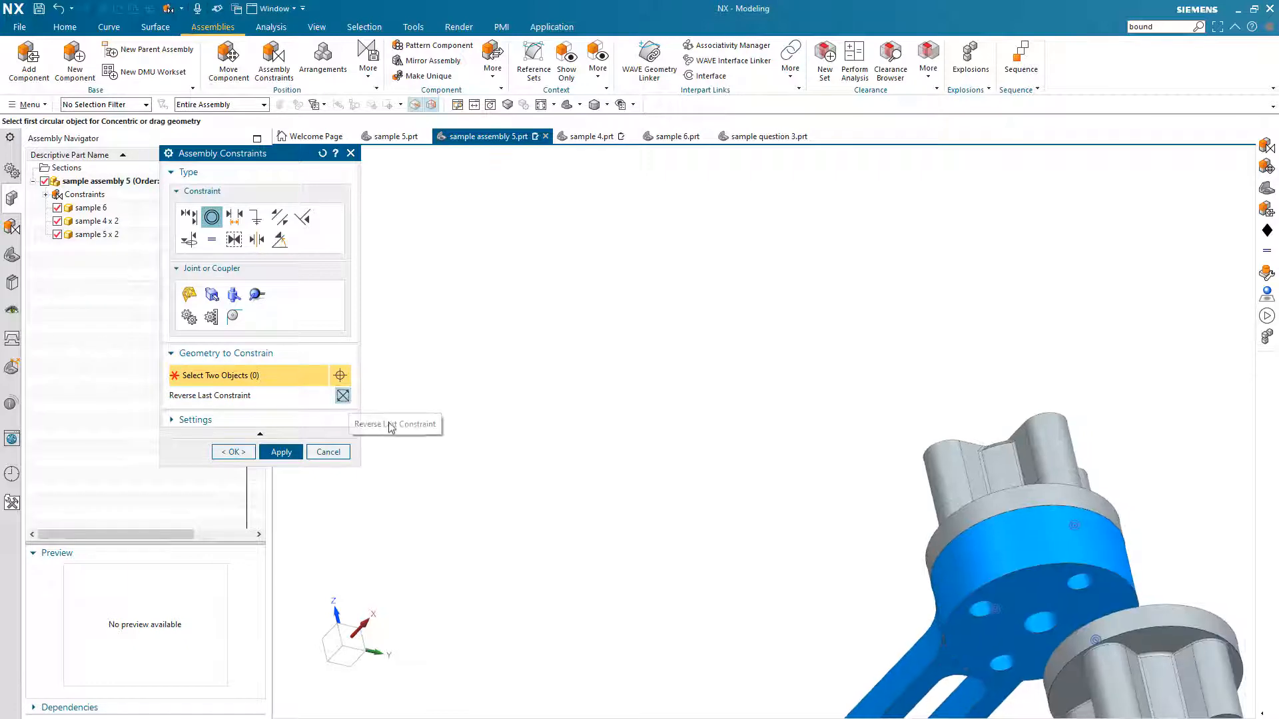
# Make a second small base hole of the lower sample 5 concentric with another hole on the arm's underside, and finish the constraints.
pyautogui.moveTo(635, 406); pyautogui.dragTo(770, 343, button='middle')
pyautogui.click(933, 319)
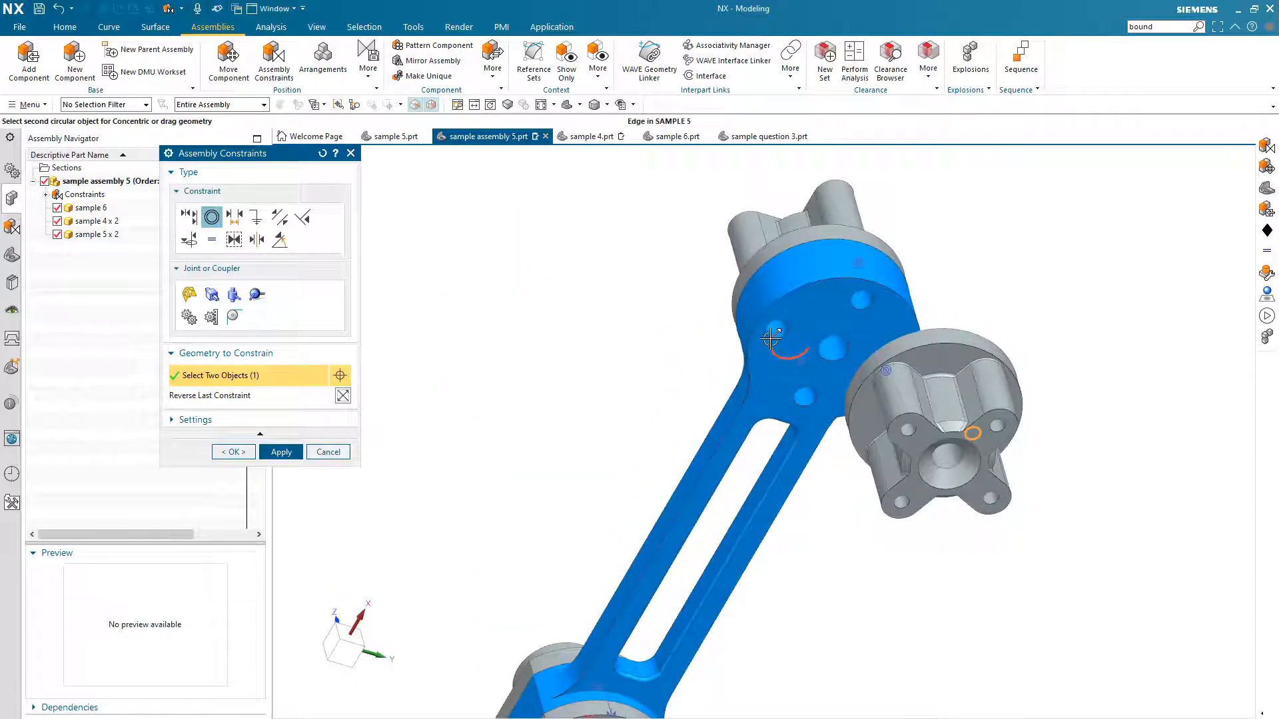
pyautogui.click(773, 336)
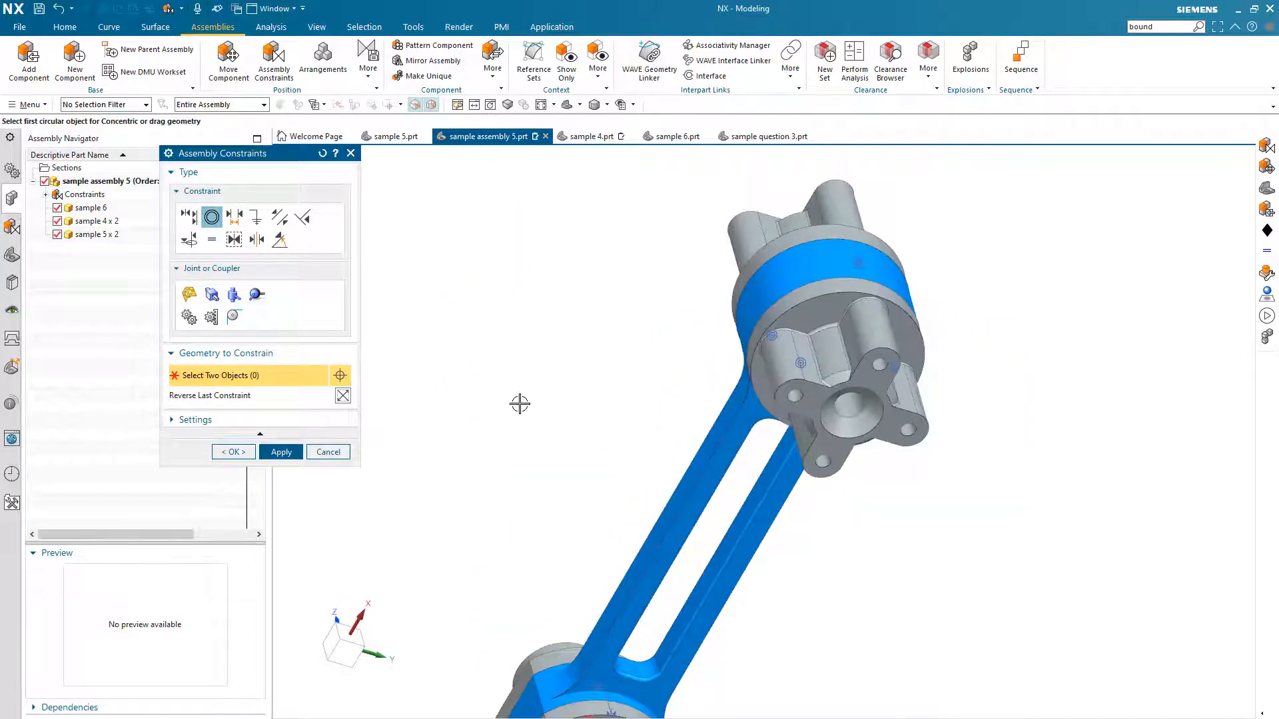
pyautogui.moveTo(520, 402); pyautogui.dragTo(411, 434, button='middle')
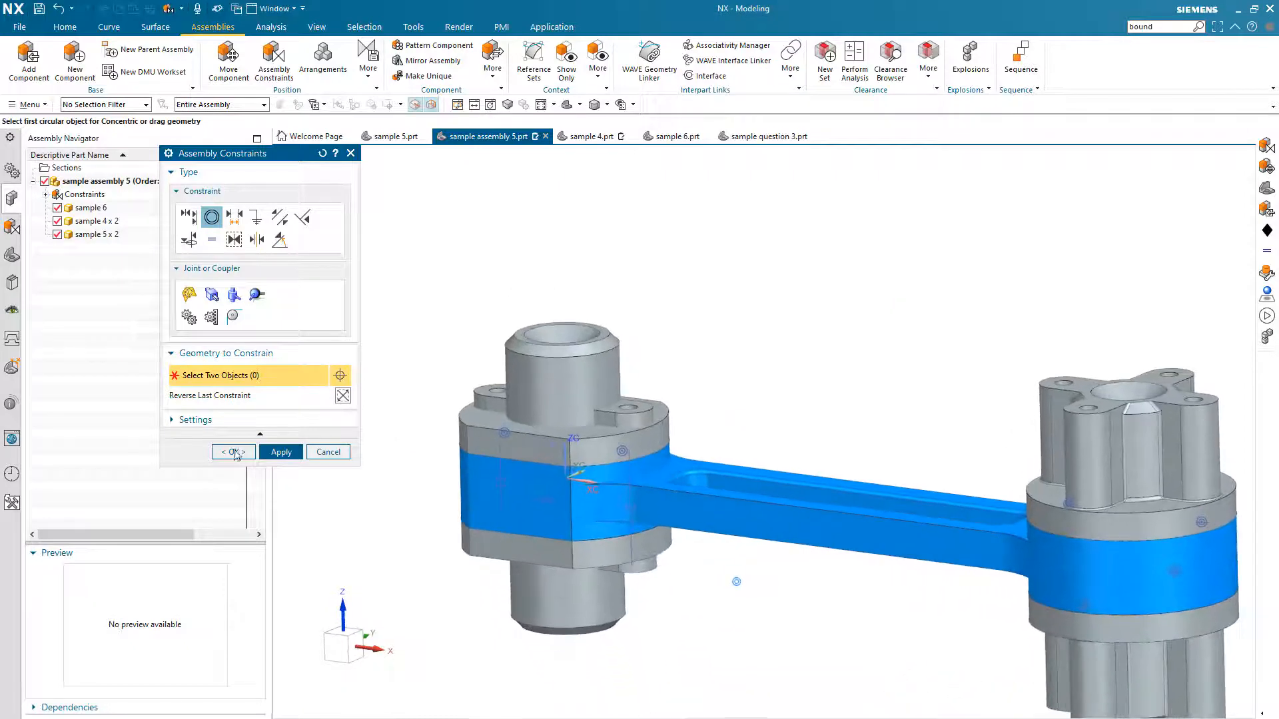
pyautogui.click(234, 455)
# Expand the assembly's constraints and highlight the Fix and Touch constraints to review which geometry they use.
pyautogui.moveTo(816, 330); pyautogui.dragTo(724, 344, button='middle')
pyautogui.click(73, 199)
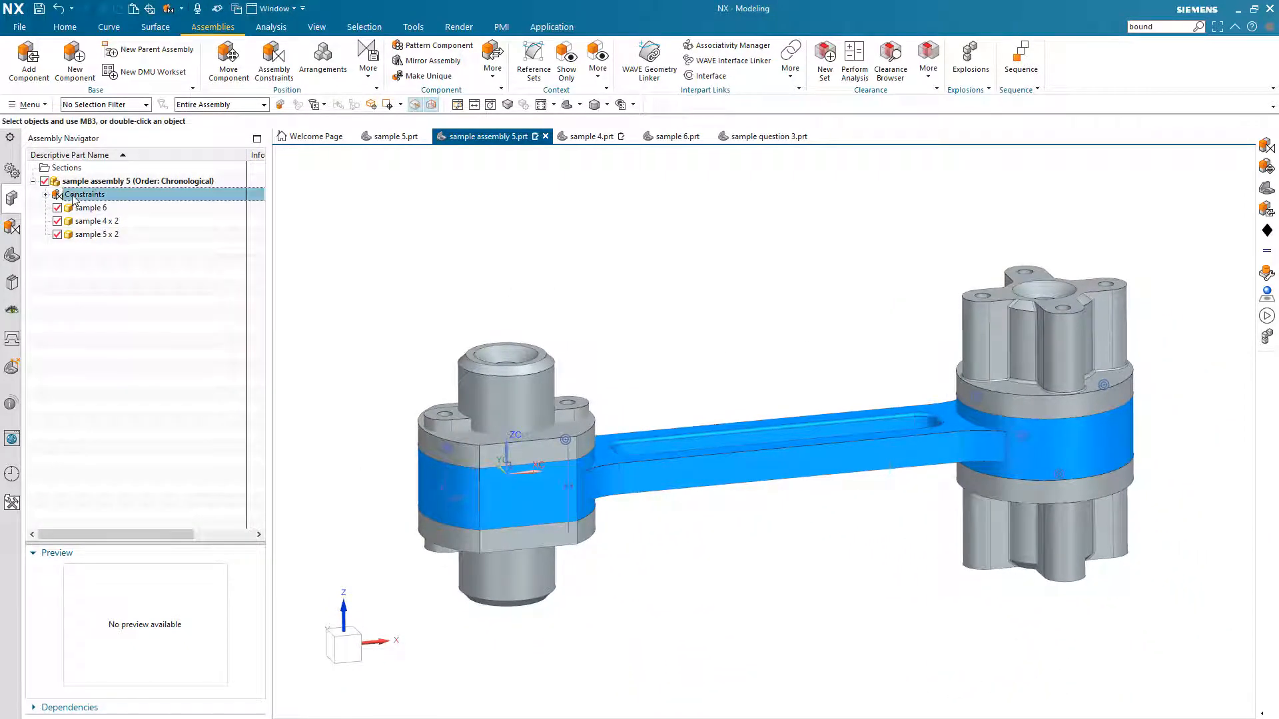
pyautogui.click(46, 195)
pyautogui.click(94, 212)
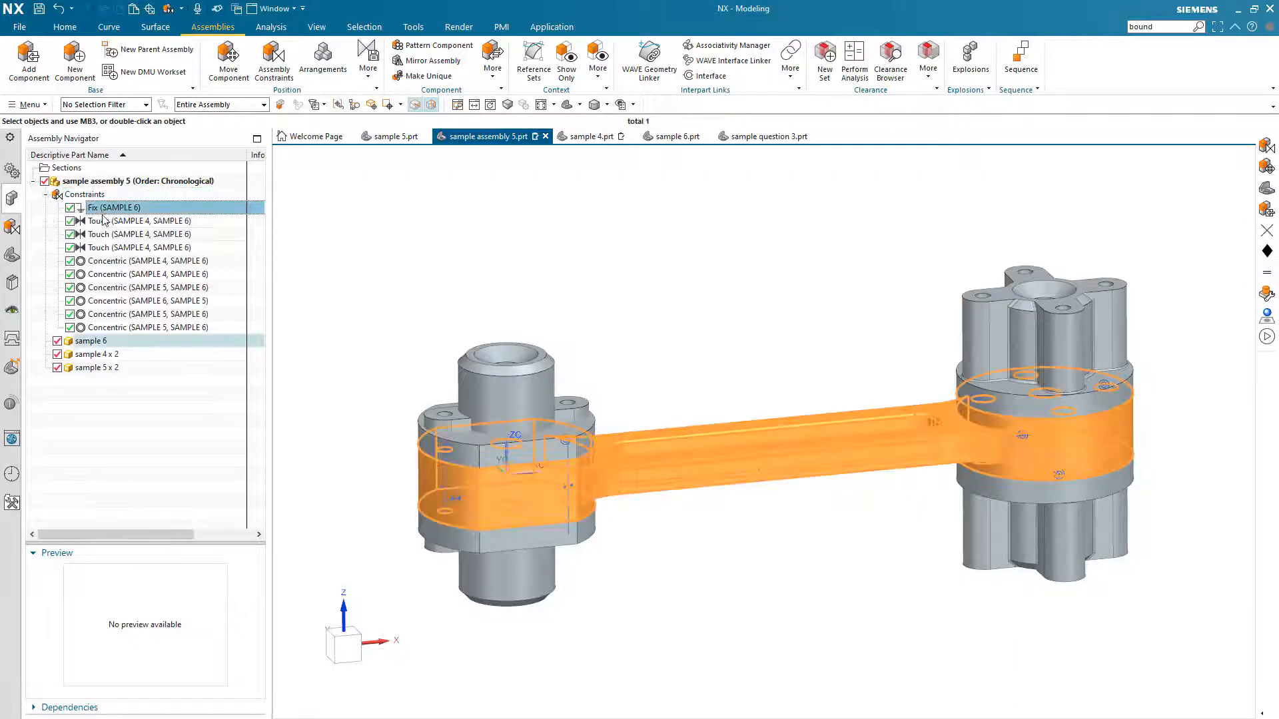
pyautogui.click(101, 222)
pyautogui.click(104, 247)
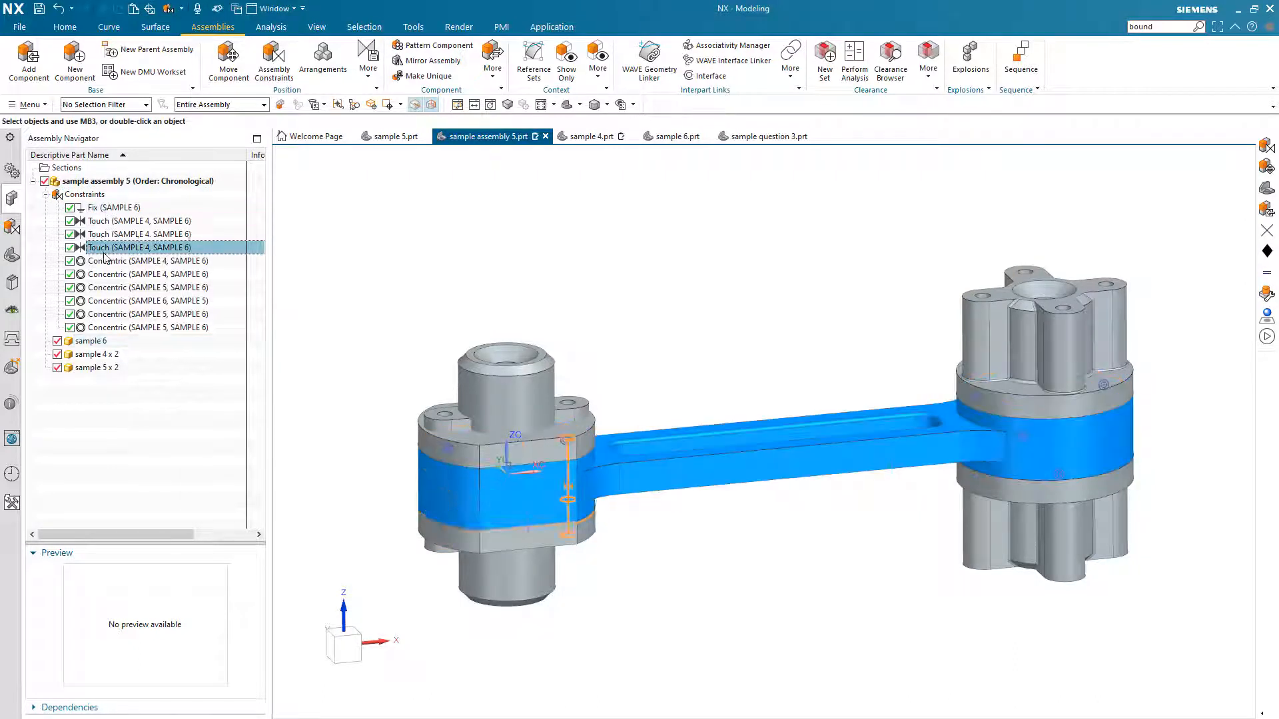
# Turn off the display of constraints in the graphics window and collapse the constraints list.
pyautogui.click(92, 195)
pyautogui.rightClick(93, 197)
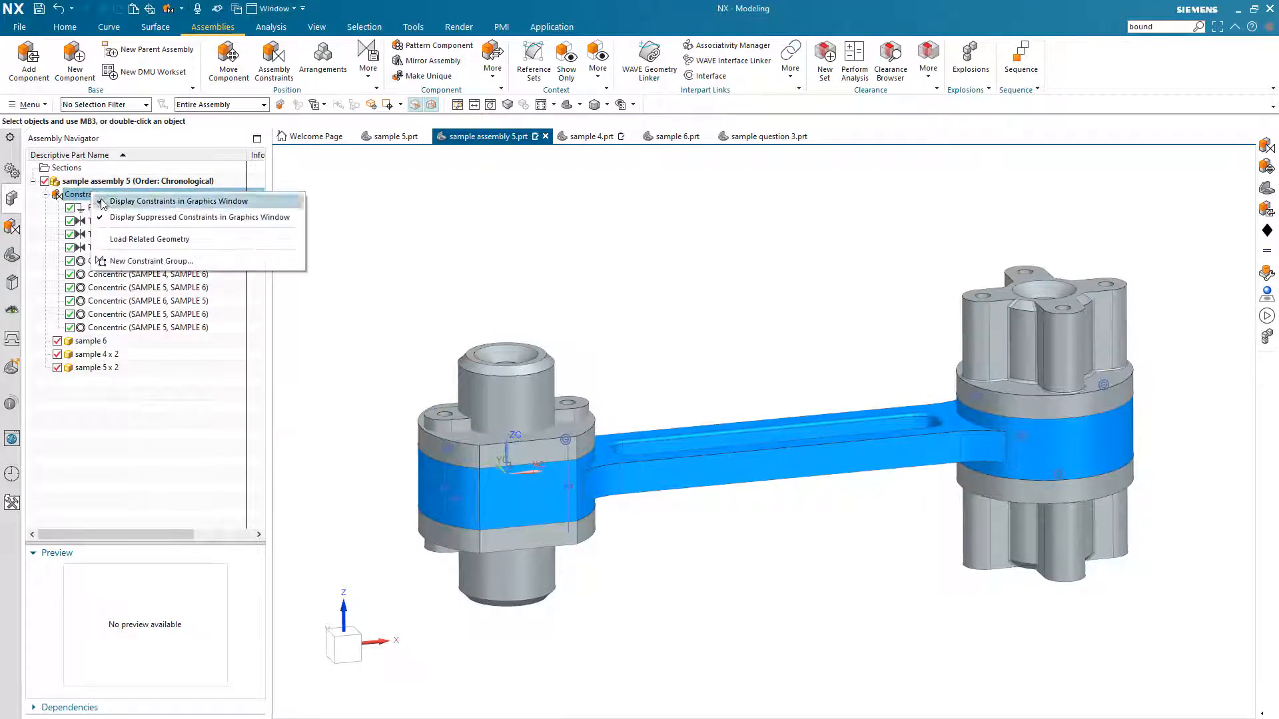
pyautogui.click(104, 203)
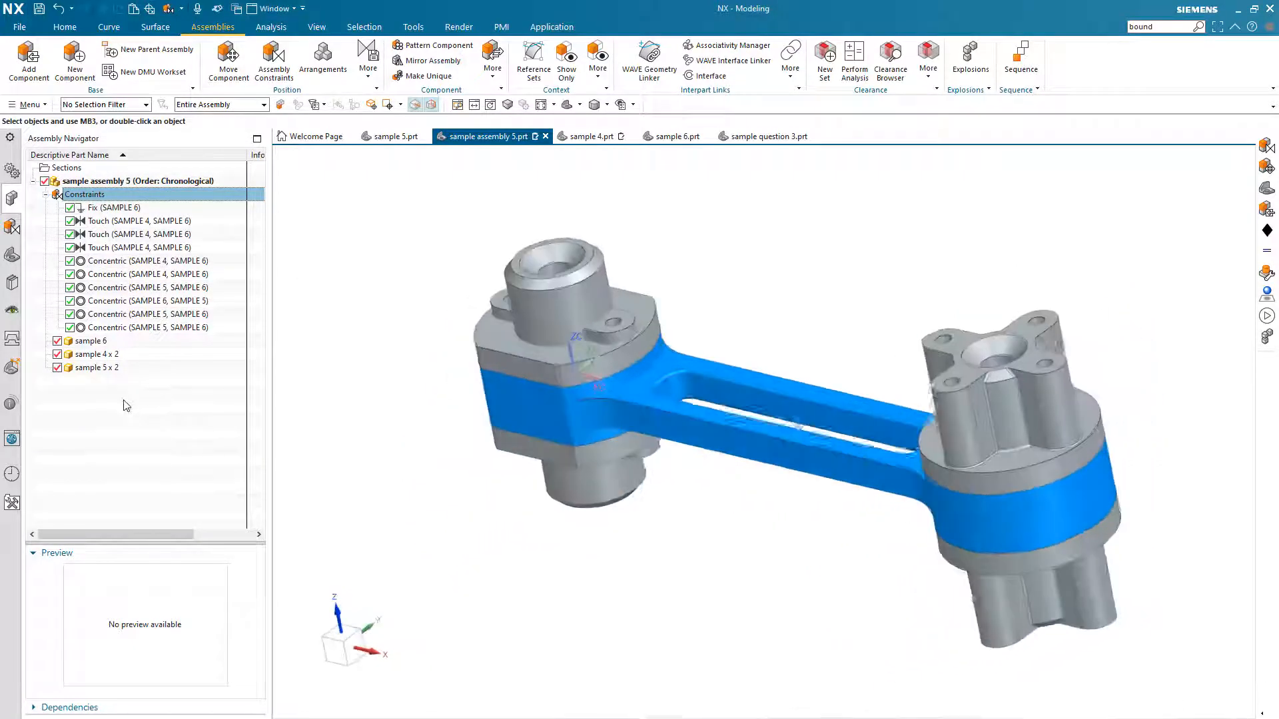
pyautogui.click(118, 387)
pyautogui.click(46, 195)
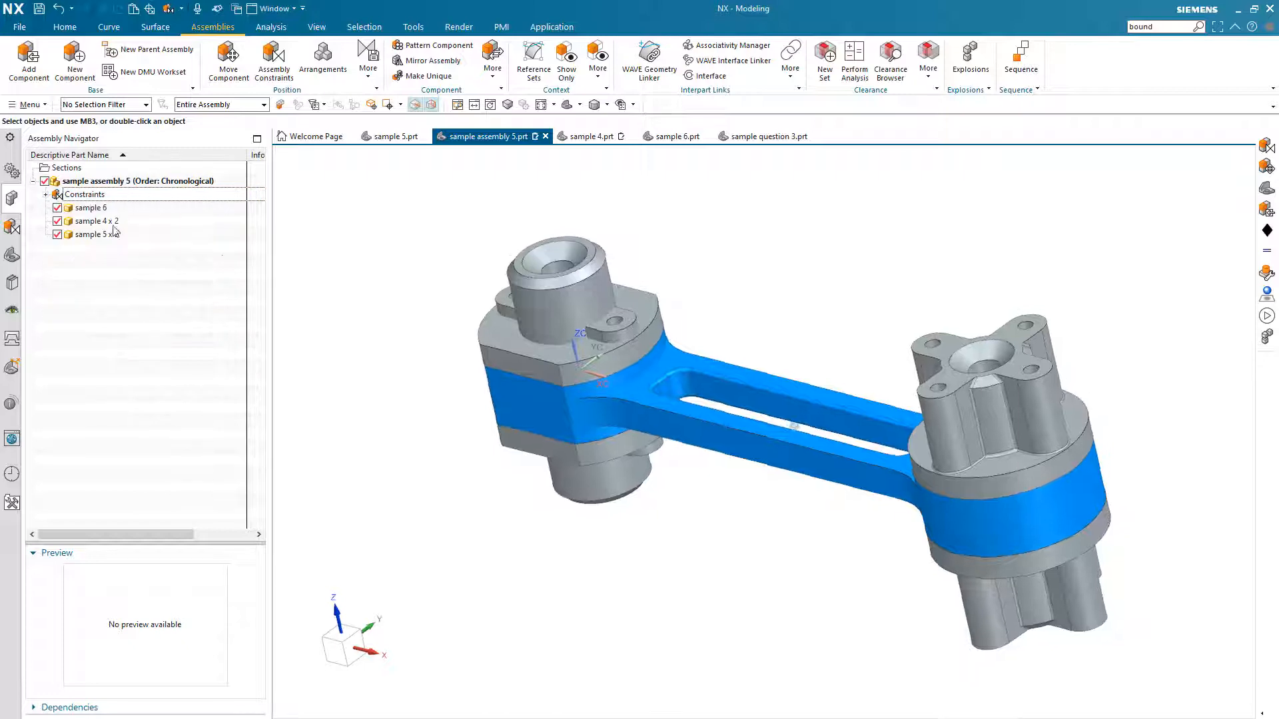